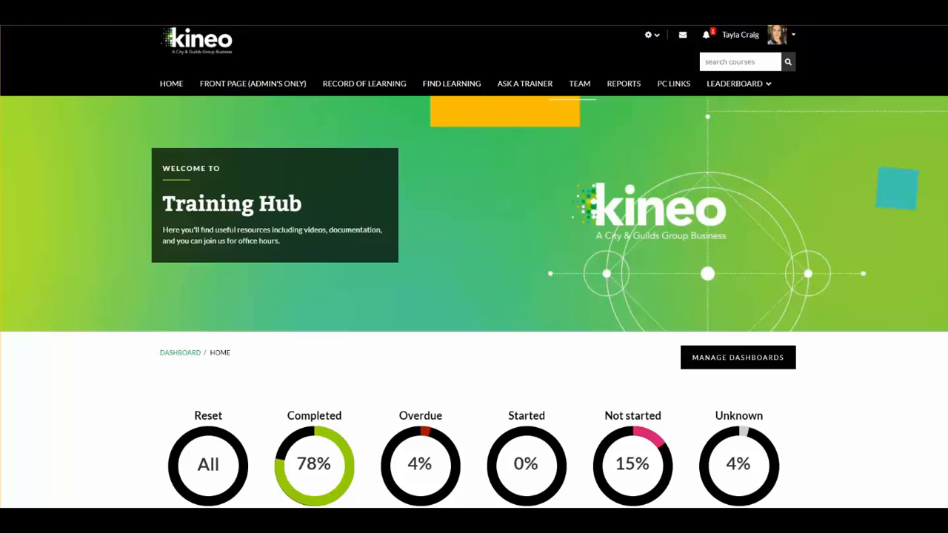
Filter the Find Learning catalogue by Totara V12 and open the details of the Reports (V12) course.
click(447, 86)
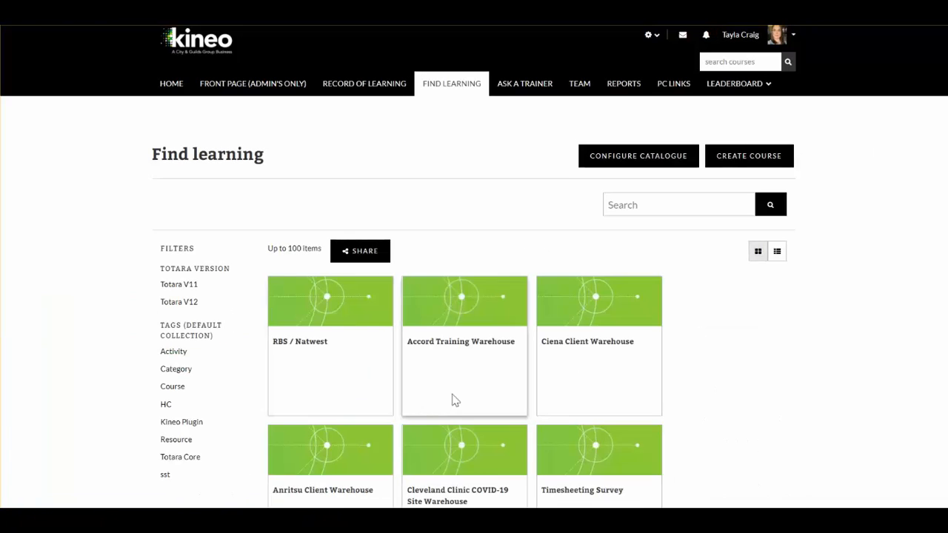
scroll(530, 391, down, 2)
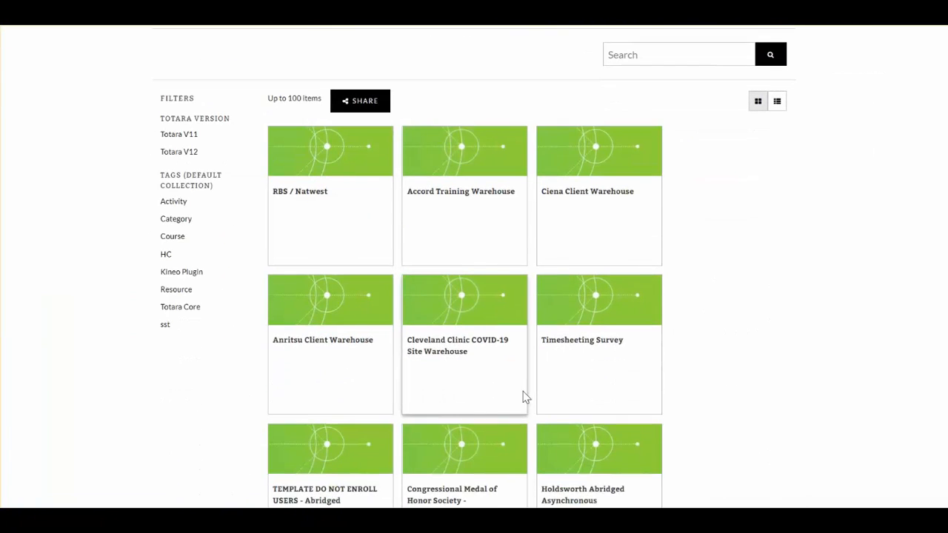
click(178, 151)
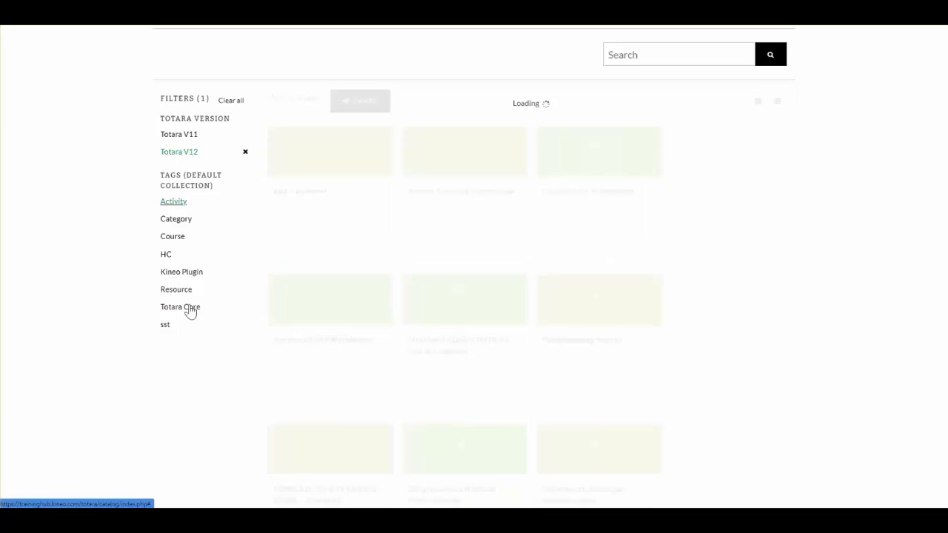
click(290, 390)
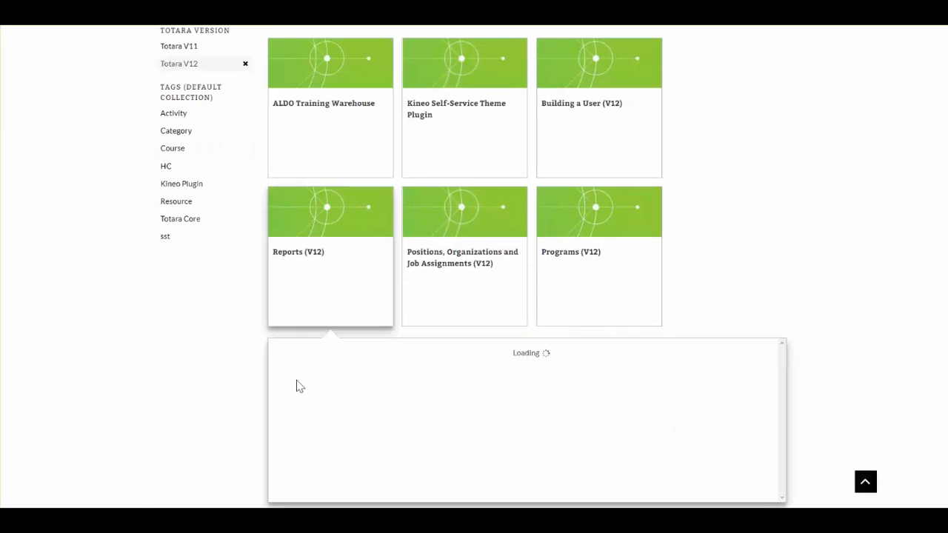
scroll(364, 447, down, 1)
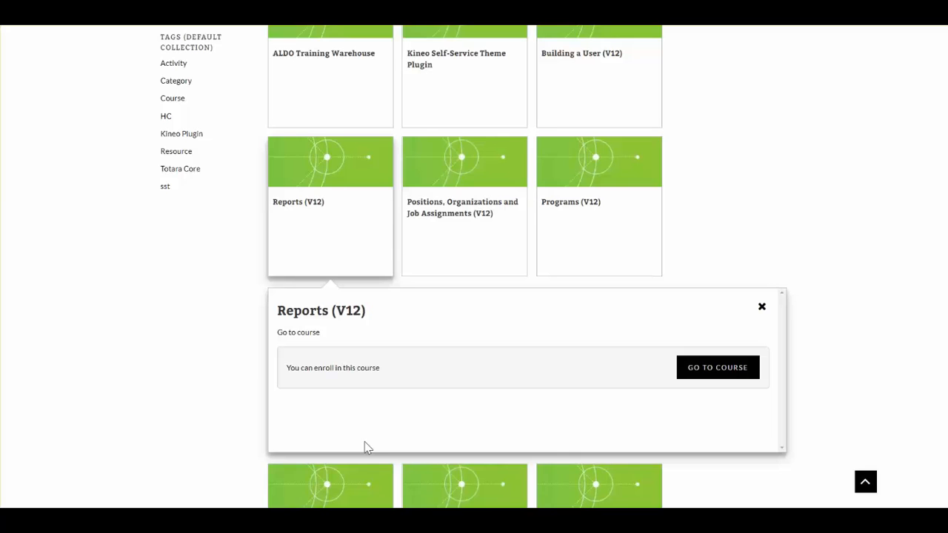
Examine the enrolment message in the Reports (V12) course details, and close the details.
drag(343, 369, 374, 377)
click(394, 380)
drag(380, 369, 287, 373)
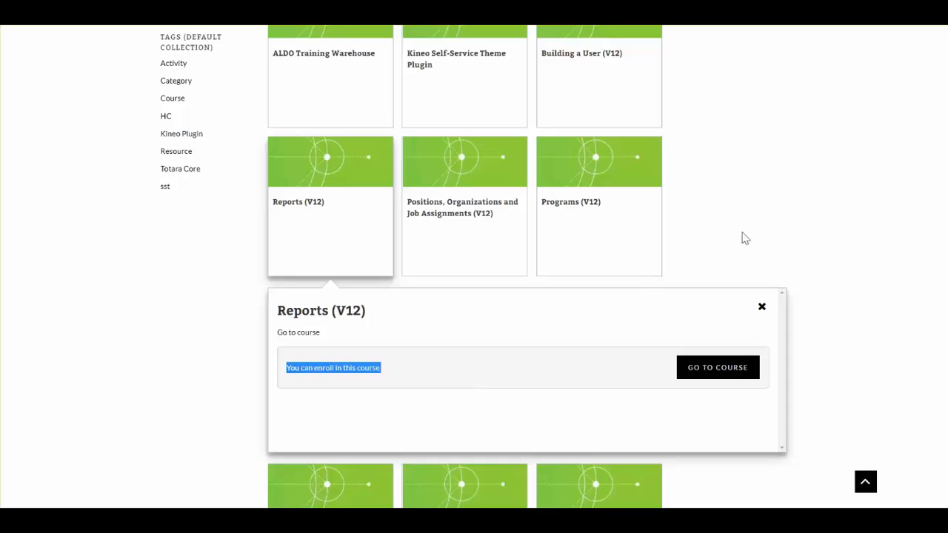
click(819, 221)
click(762, 307)
scroll(747, 271, up, 5)
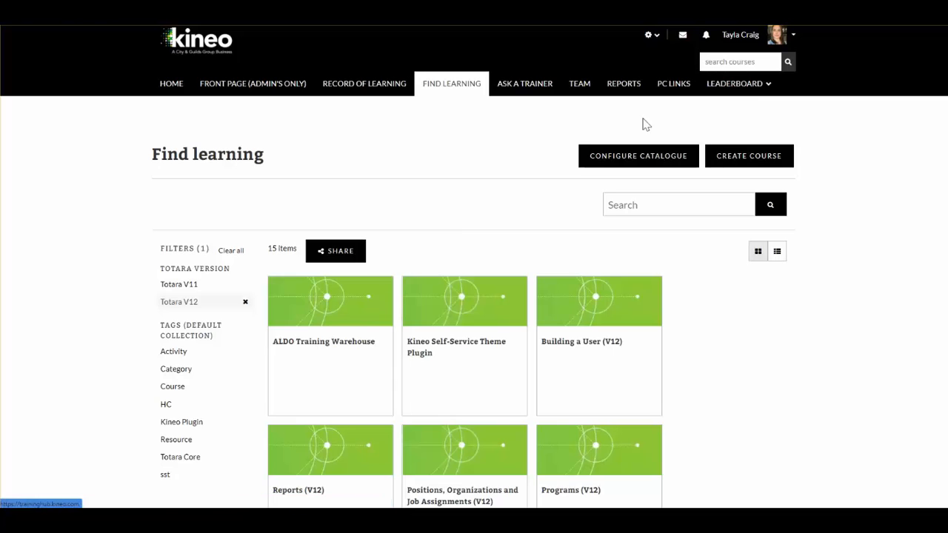
Open the Language customization page in the site's Localisation administration.
click(650, 37)
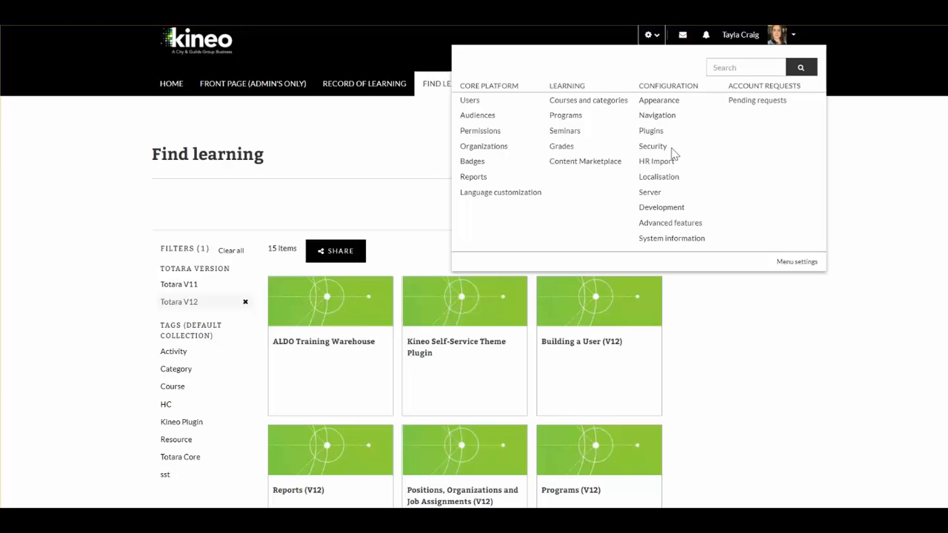
click(665, 179)
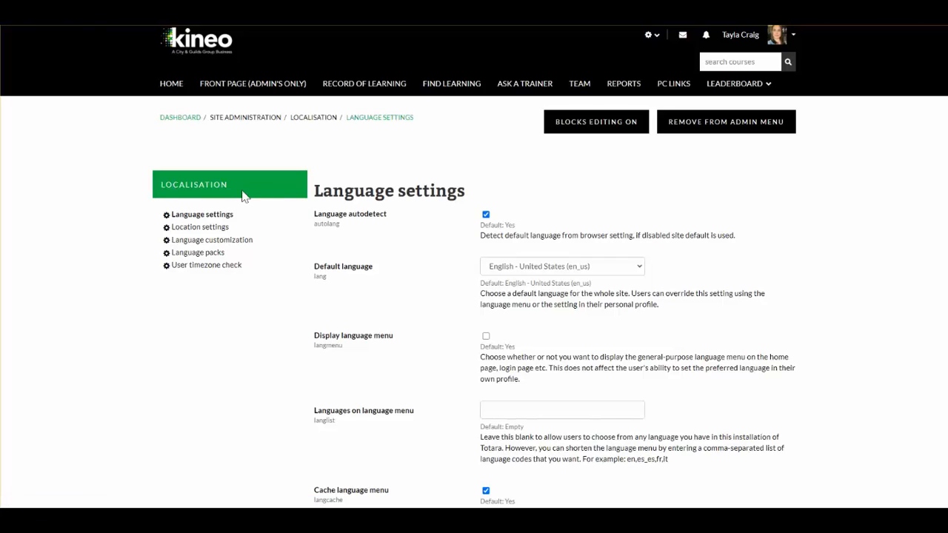
click(222, 246)
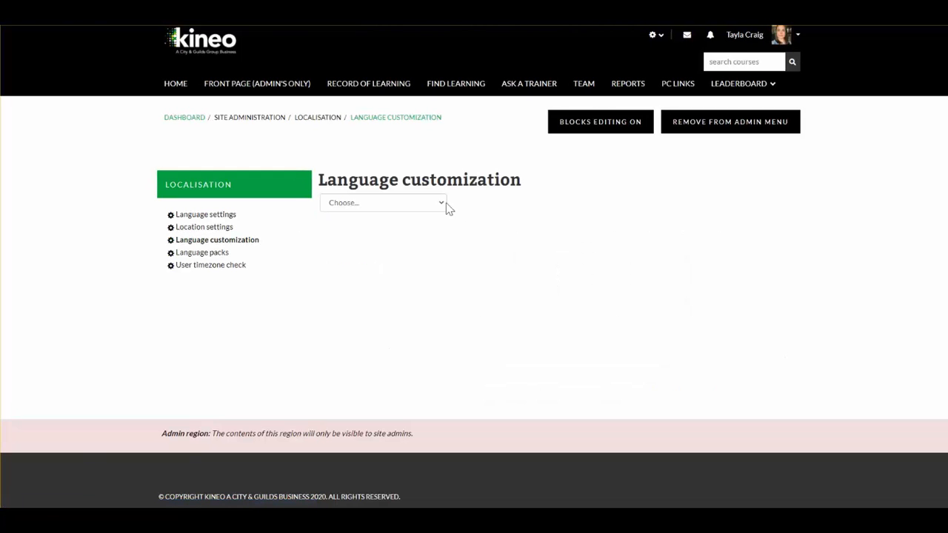
Load the English - United States (en_us) language pack for editing and continue to its string filter.
click(443, 205)
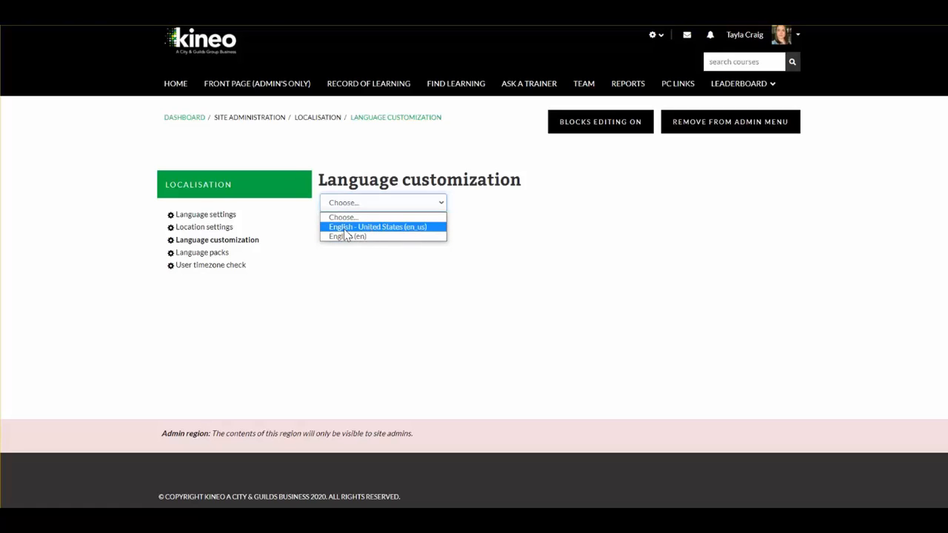
click(344, 229)
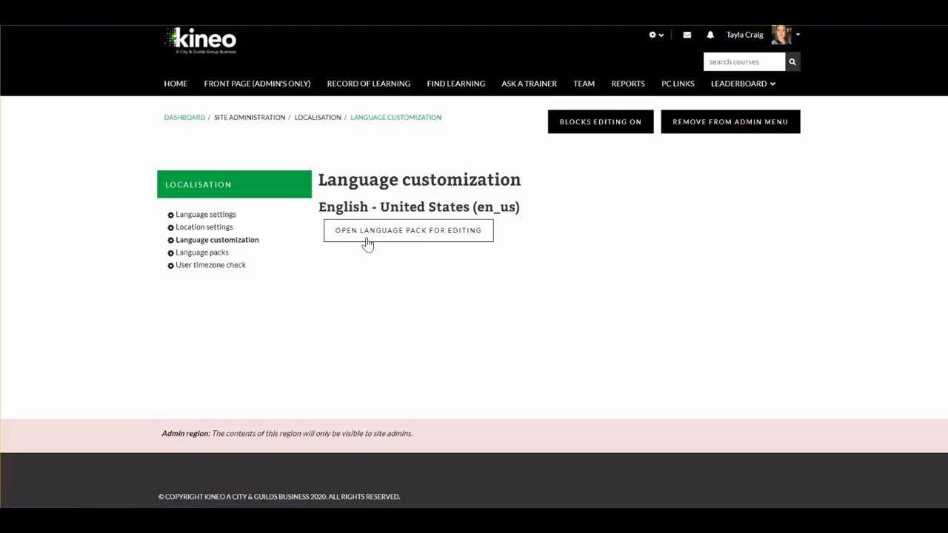
click(375, 235)
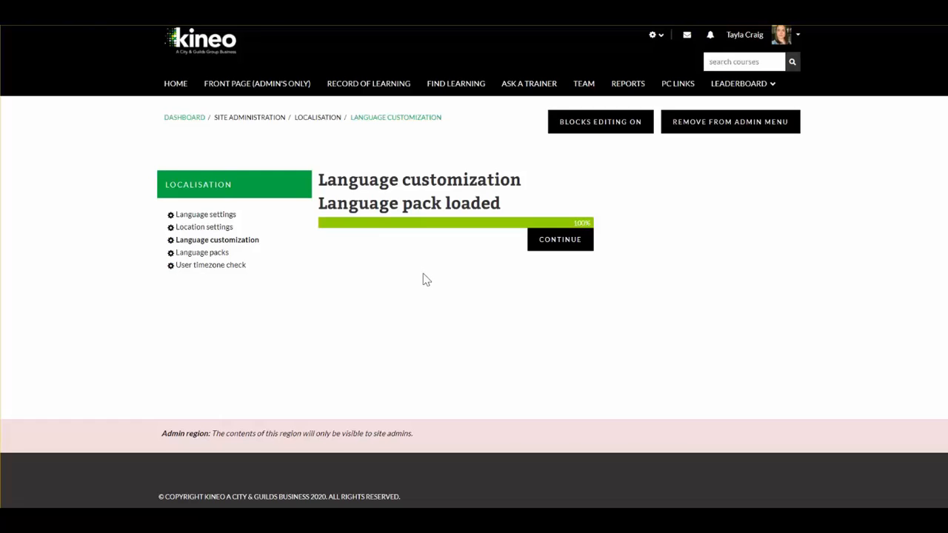
click(560, 239)
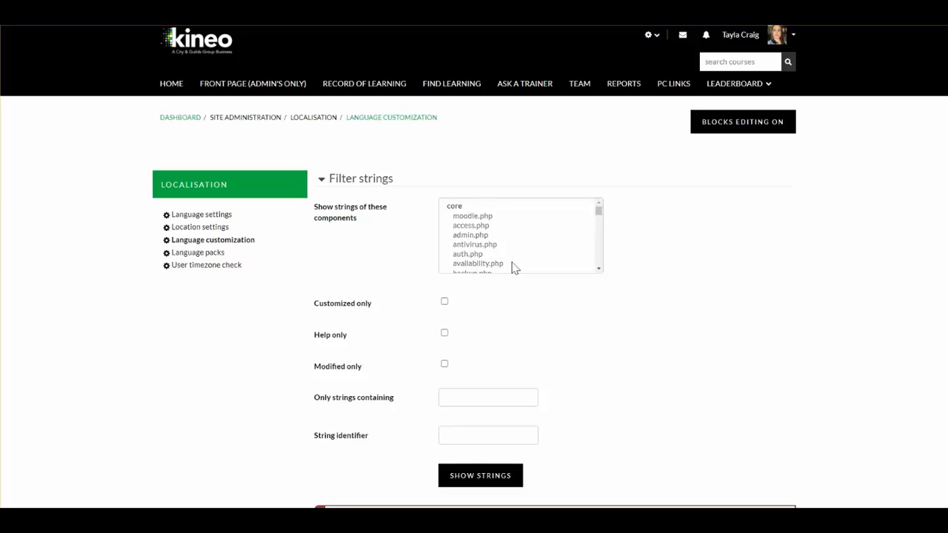
Select all components in the string filter, from moodle.php through to the end of the list.
drag(600, 213, 602, 230)
scroll(536, 249, up, 2)
scroll(537, 254, down, 8)
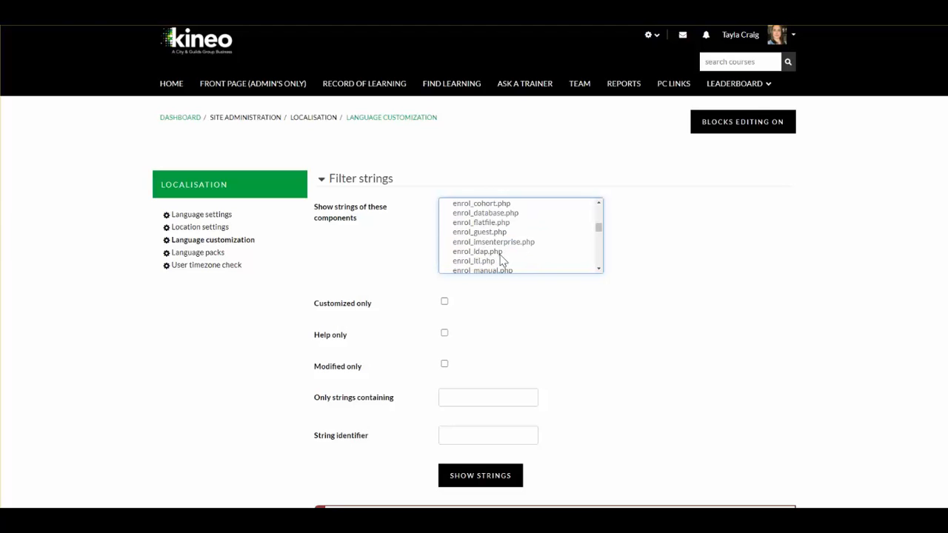
scroll(501, 263, down, 10)
scroll(552, 235, up, 6)
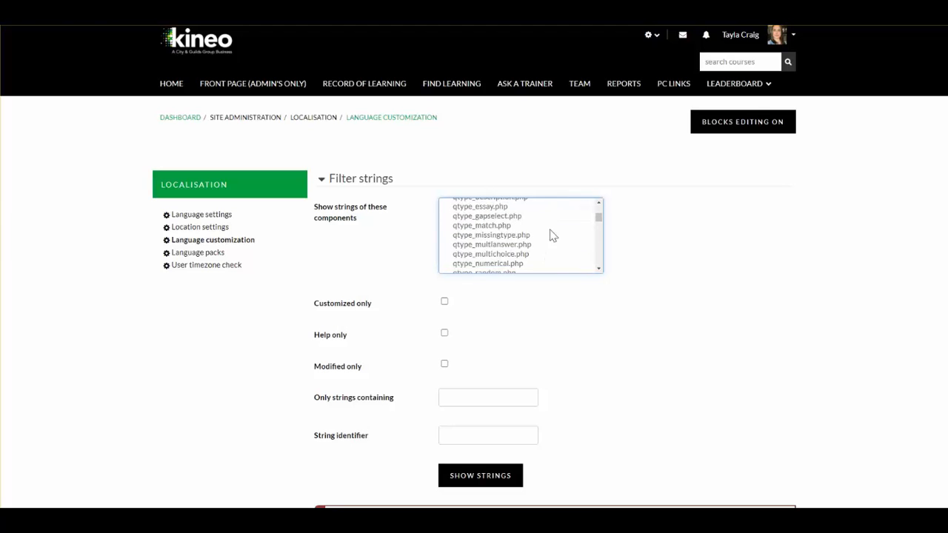
drag(595, 220, 598, 210)
click(492, 215)
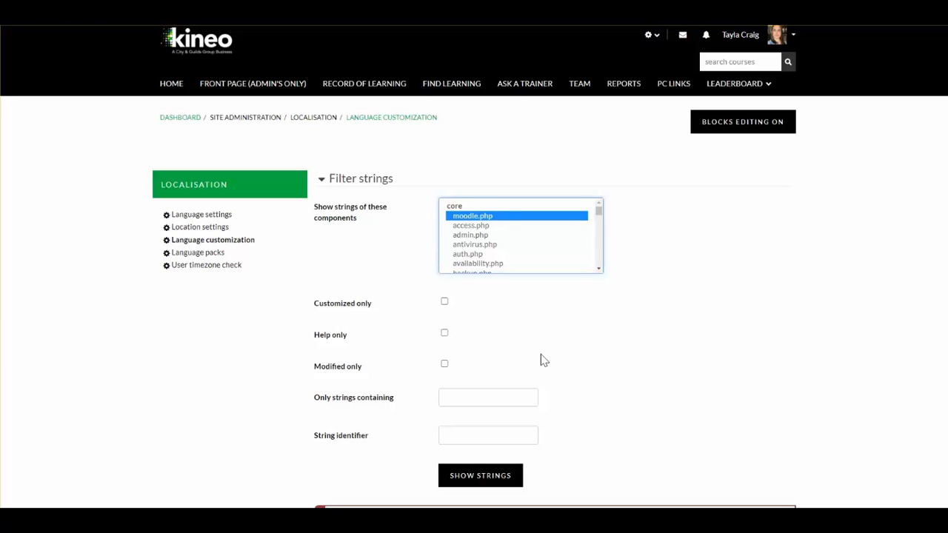
key(shift+End)
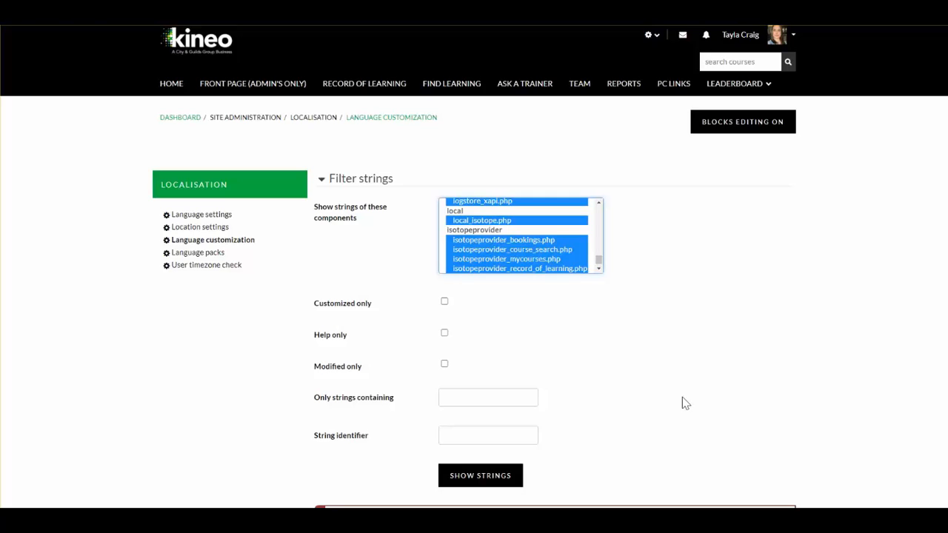
Show only strings containing the copied phrase that begins "If you have not done so".
scroll(683, 400, down, 1)
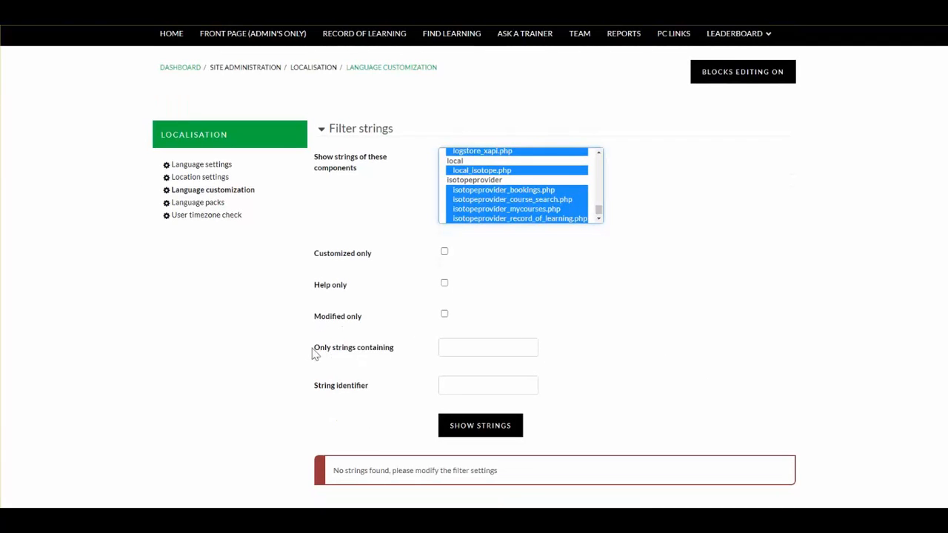
drag(320, 354, 396, 355)
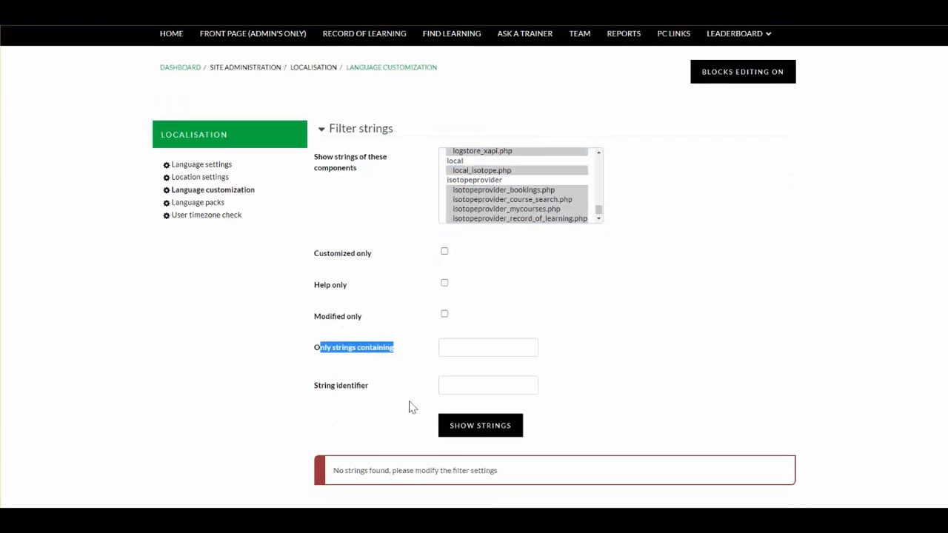
click(483, 349)
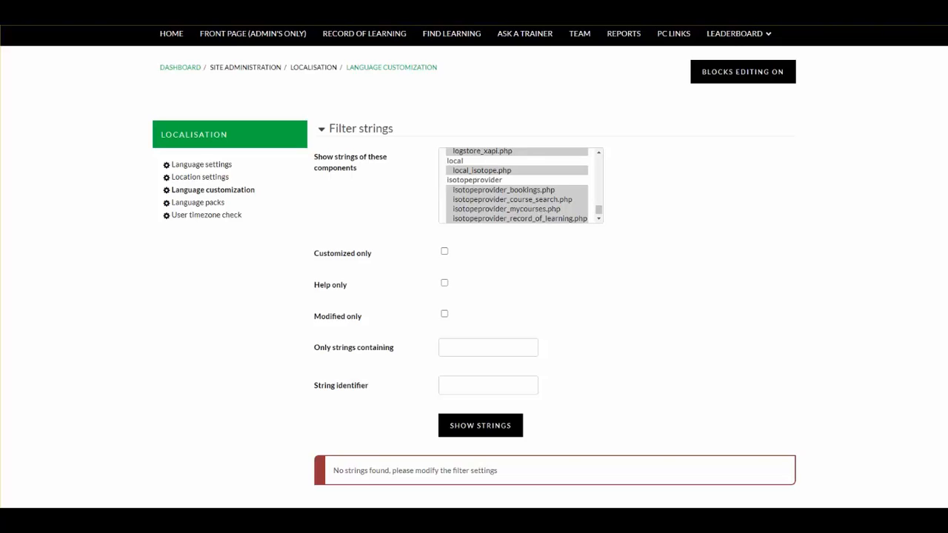
click(496, 347)
key(ctrl+v)
drag(493, 347, 356, 360)
click(468, 354)
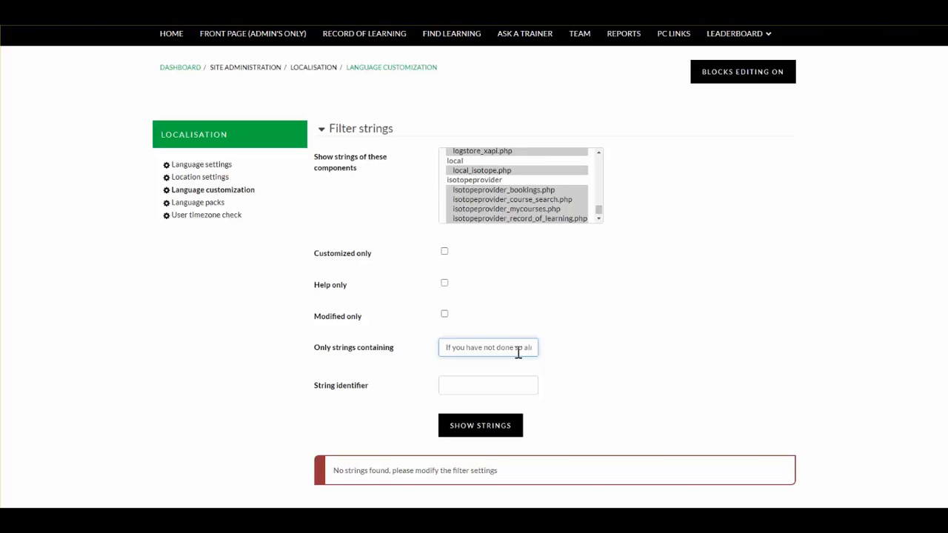
click(524, 426)
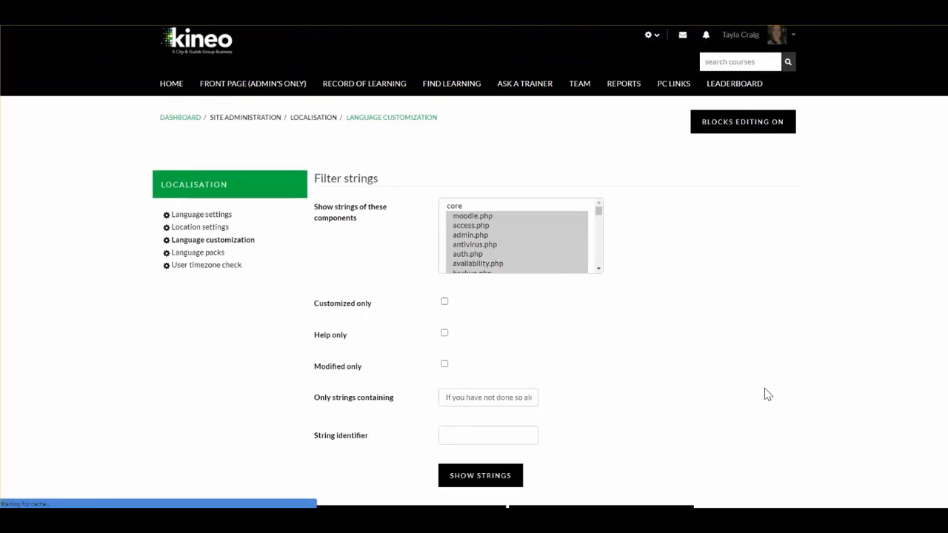
scroll(769, 395, down, 5)
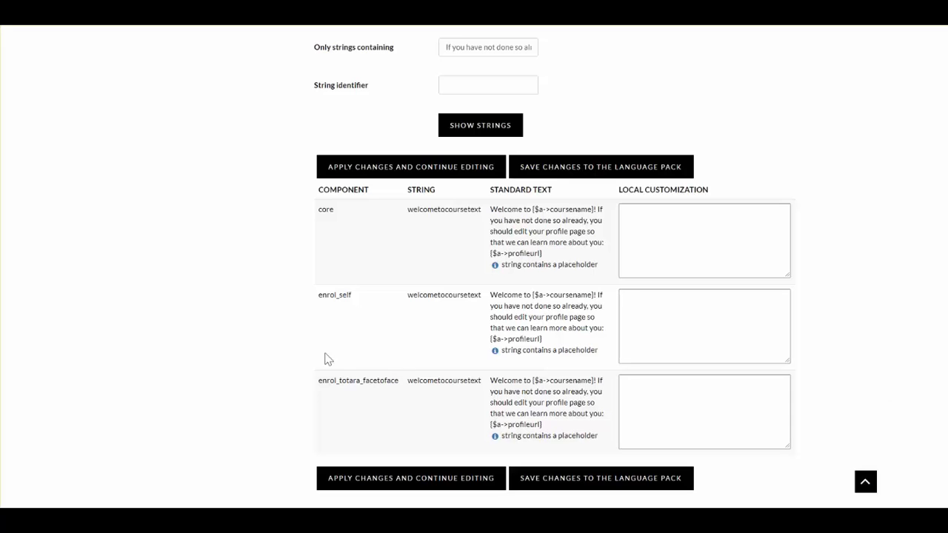
Examine the component names and string identifiers of the matching strings, along with the String identifier filter.
drag(319, 211, 350, 216)
drag(318, 296, 363, 304)
drag(408, 210, 483, 214)
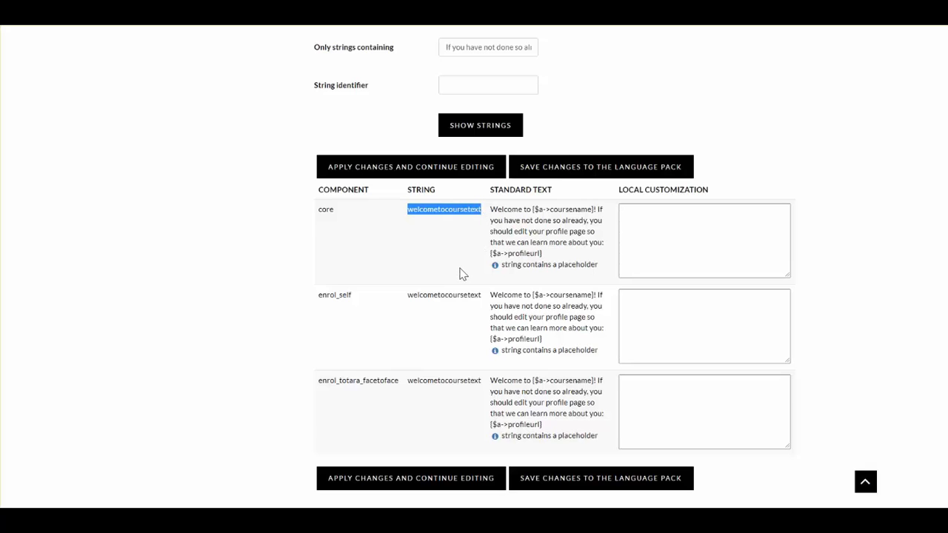
scroll(447, 250, up, 1)
click(453, 134)
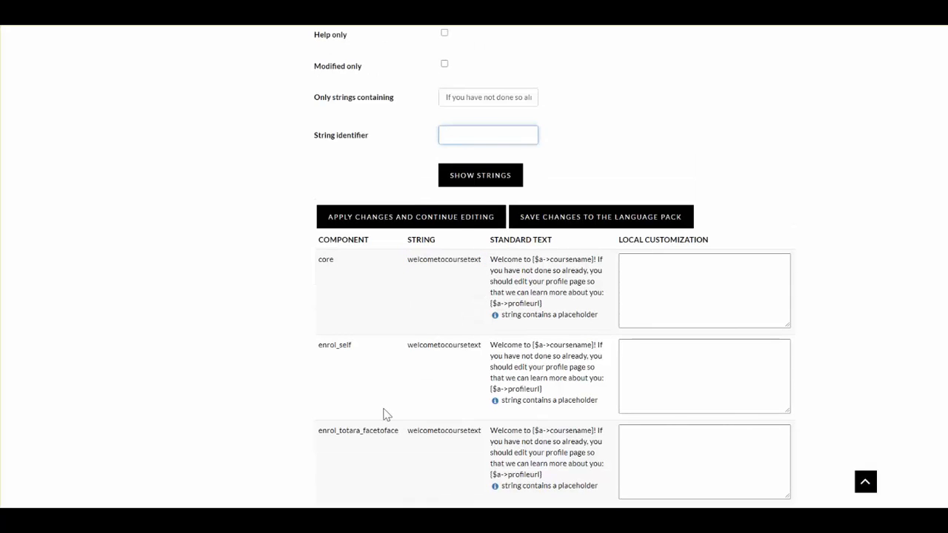
scroll(421, 400, down, 1)
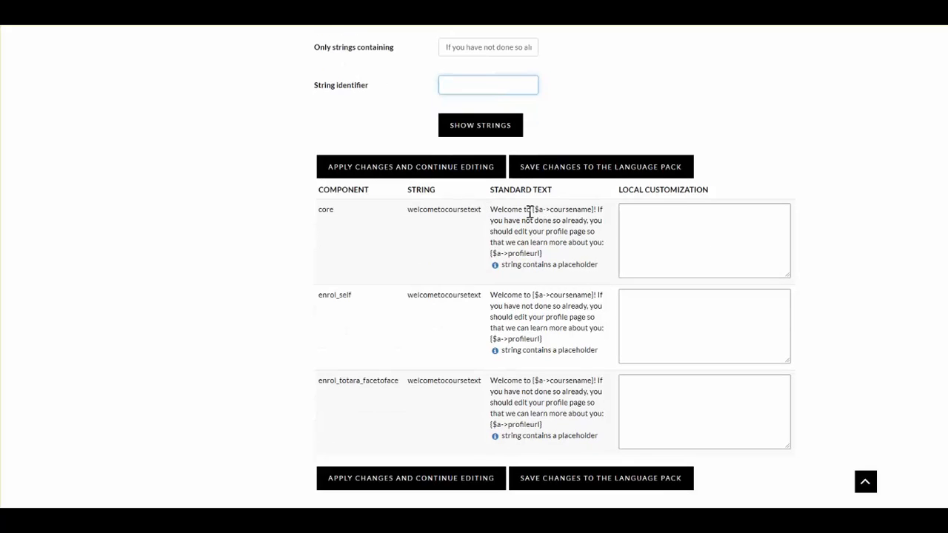
Examine the course name and profile URL placeholders in the core string's standard text, and read the Placeholders help.
drag(547, 254, 486, 253)
click(492, 254)
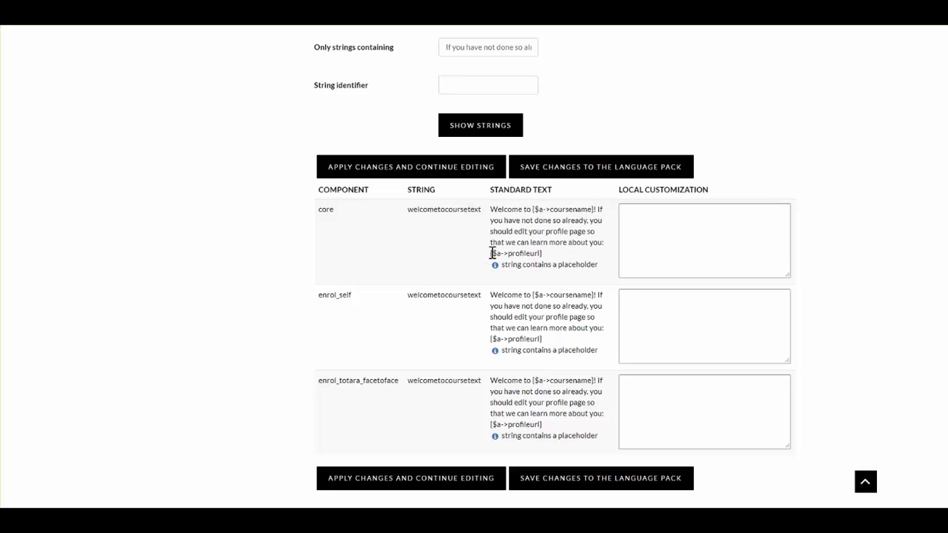
drag(531, 210, 597, 209)
drag(544, 254, 491, 259)
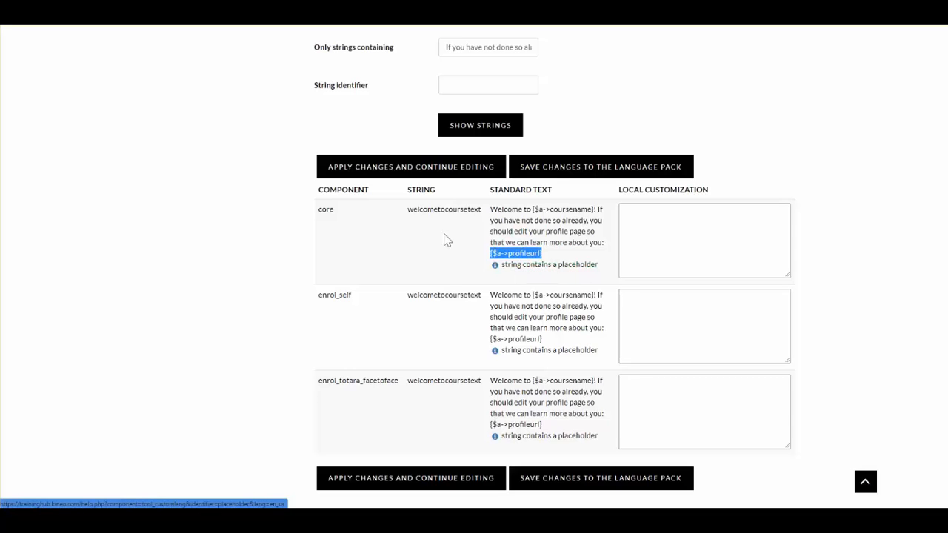
click(497, 220)
drag(489, 212, 500, 211)
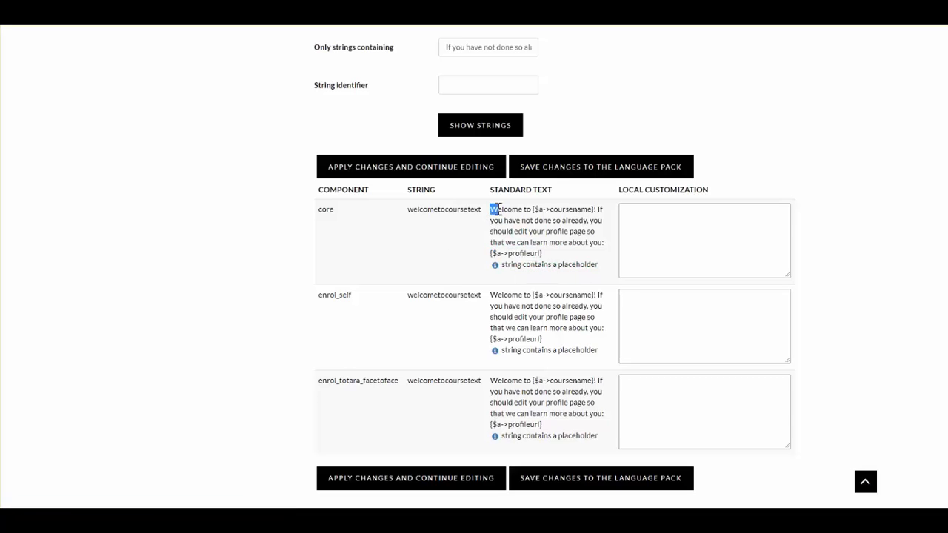
click(516, 273)
drag(630, 289, 713, 332)
click(713, 352)
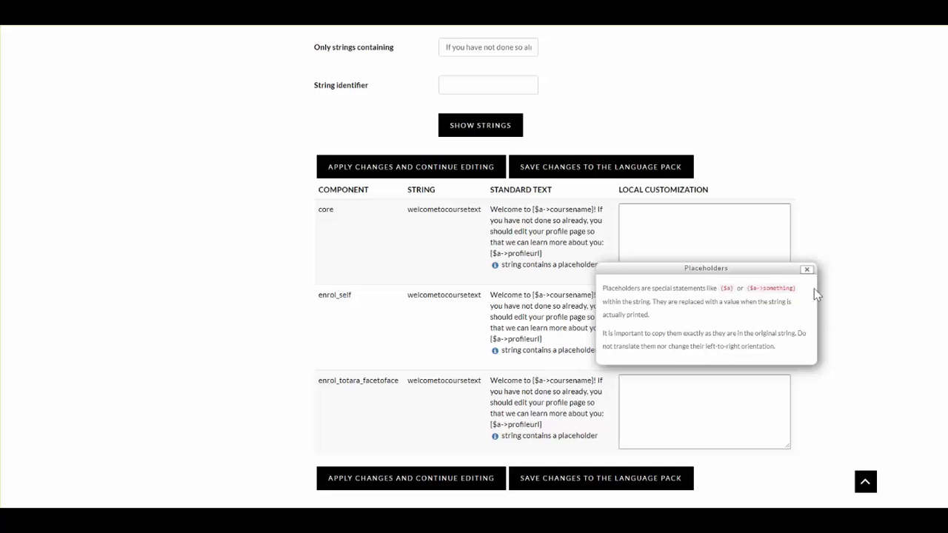
click(807, 269)
Copy the core welcometocoursetext standard text into its local customization and insert a line break after "Welcome to {$a->coursename}!".
drag(490, 208, 555, 259)
key(ctrl+c)
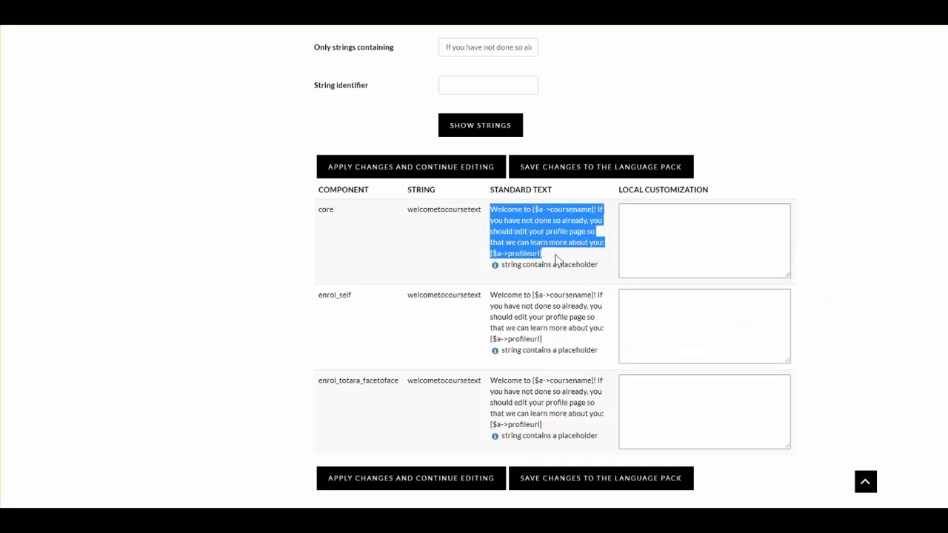
click(741, 226)
key(ctrl+v)
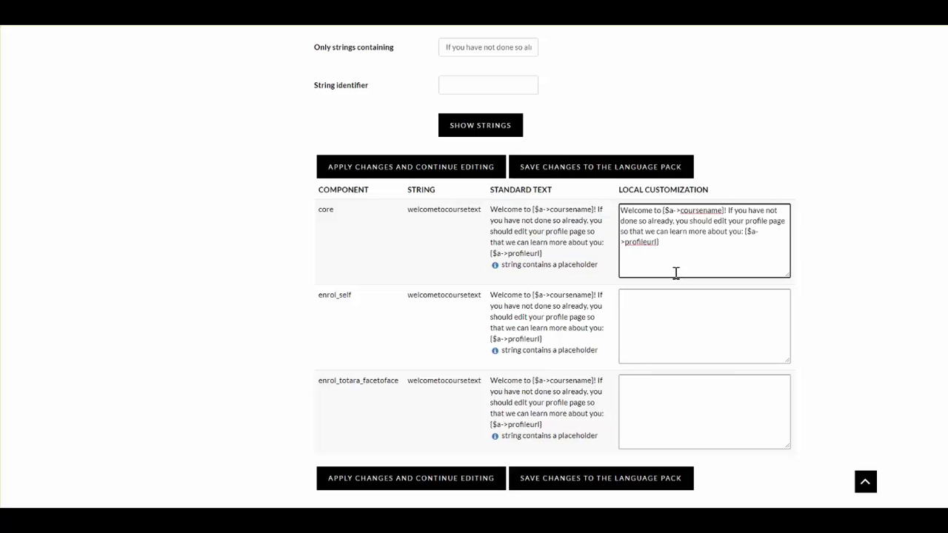
click(728, 211)
key(Return)
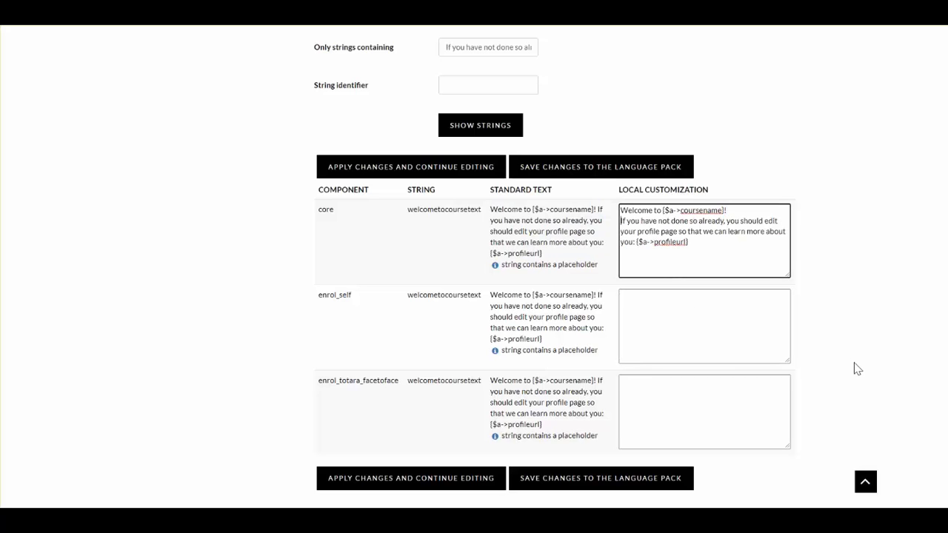
Replace the profile-page sentence in the core string's local customization with "Your text here!" and put {$a->profileurl} on its own line without the colon.
key(shift+Down)
key(shift+Right)
key(shift+Right)
key(shift+Right)
key(shift+Right)
key(shift+Right)
key(shift+Right)
key(shift+Right)
key(shift+Right)
key(shift+Right)
key(shift+Right)
key(shift+Right)
key(shift+Right)
key(shift+Right)
key(shift+Right)
key(shift+Right)
key(shift+Right)
key(shift+Right)
key(shift+Right)
key(shift+Right)
key(shift+Right)
key(shift+Right)
key(shift+Right)
key(shift+Right)
key(shift+Right)
key(shift+Right)
key(shift+Right)
key(shift+Right)
key(shift+Right)
key(shift+Right)
key(shift+Right)
key(shift+Right)
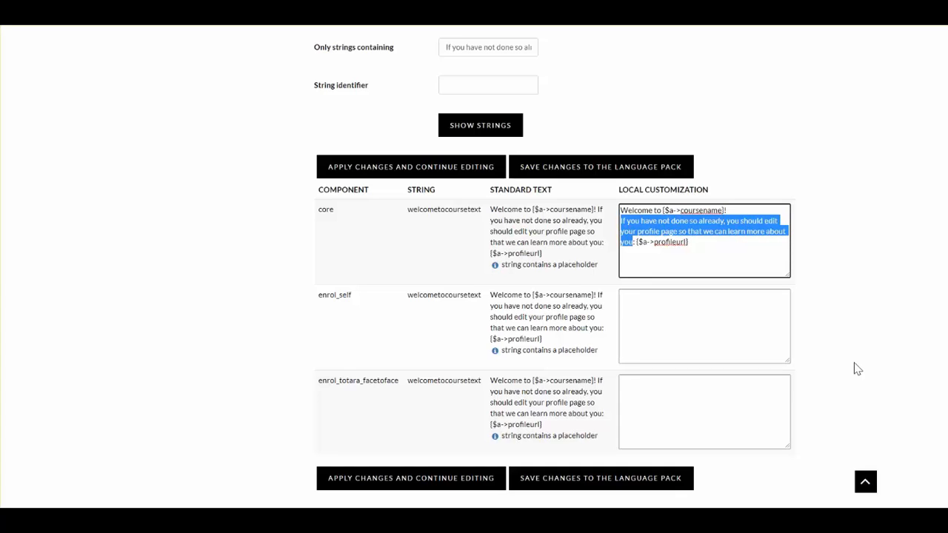
text(Your text here)
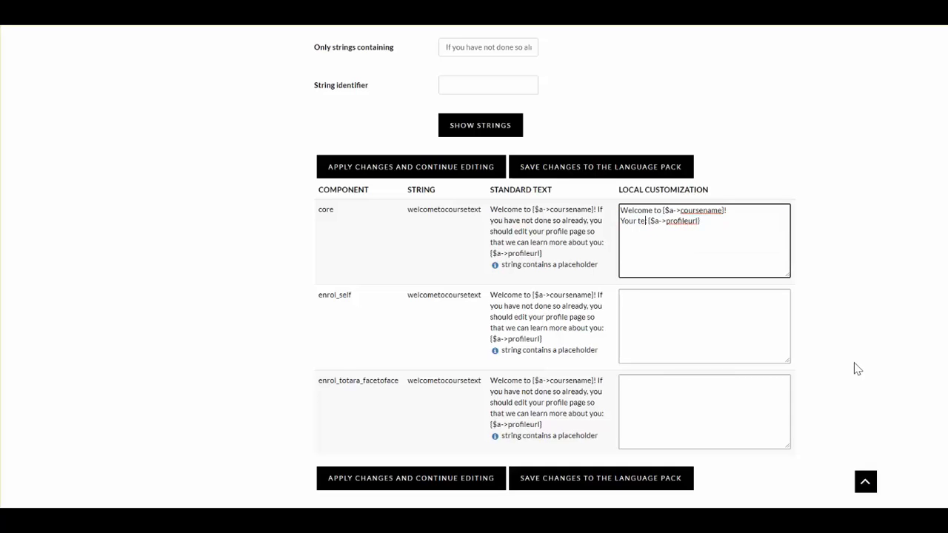
text(!)
key(Return)
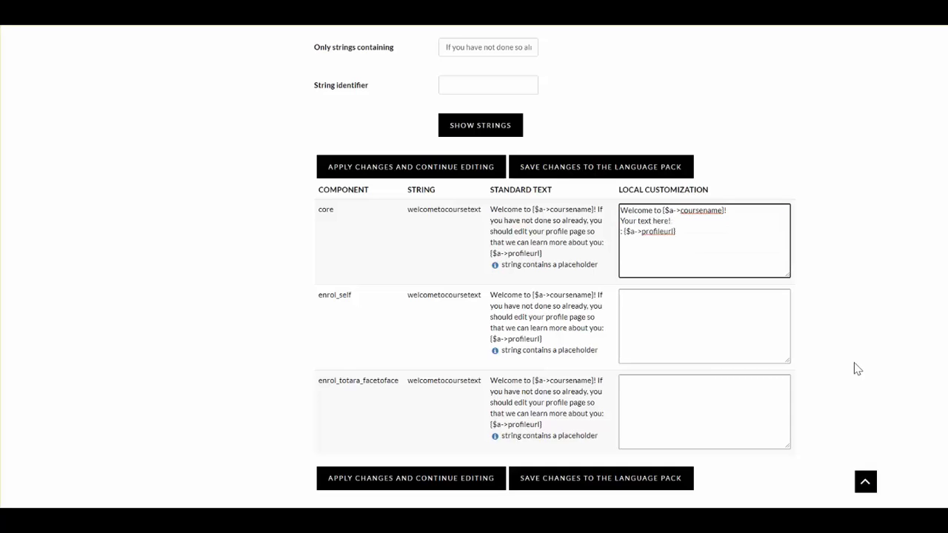
key(Delete)
key(Delete)
key(Delete)
Insert a "</br>" line between the welcome line and "Your text here!" in the core string's local customization.
key(Up)
key(Up)
key(Return)
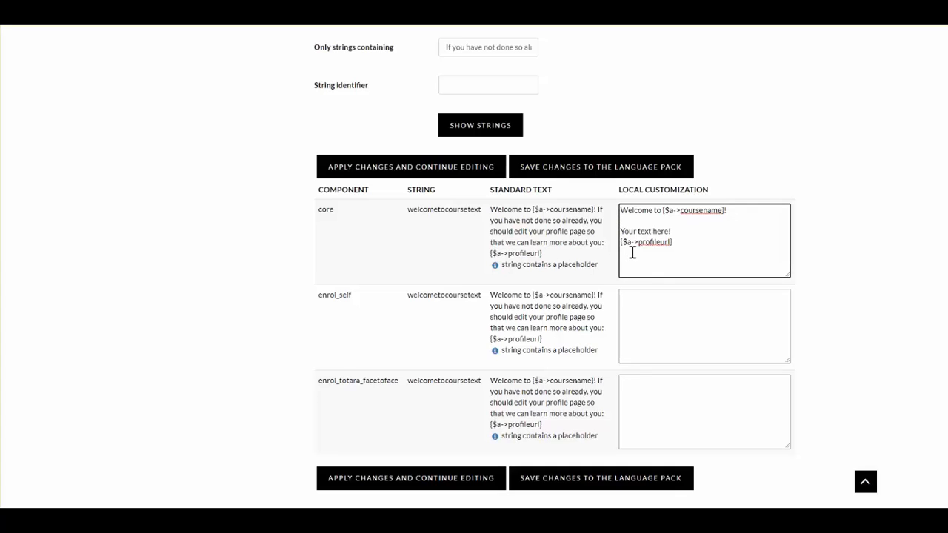
text(</br>)
scroll(608, 292, down, 2)
scroll(607, 292, up, 1)
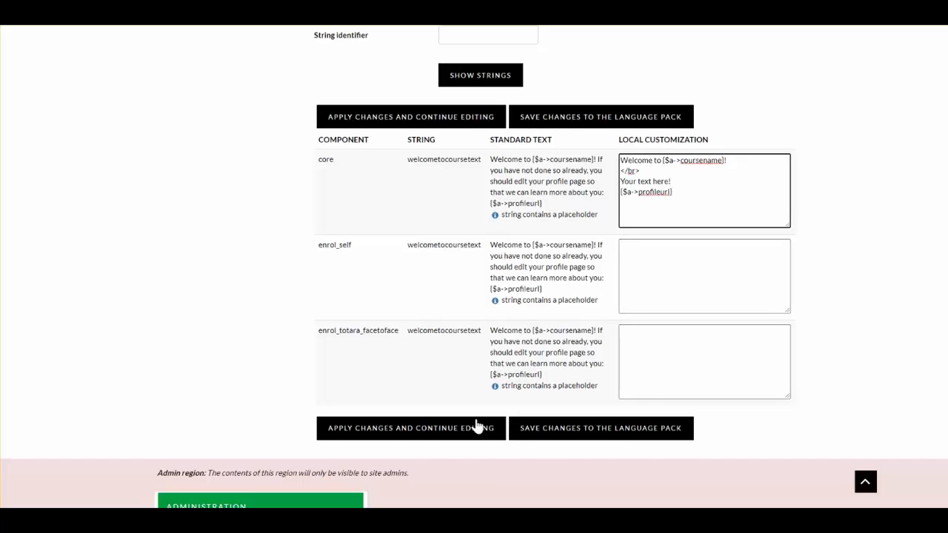
right_click(567, 444)
click(802, 452)
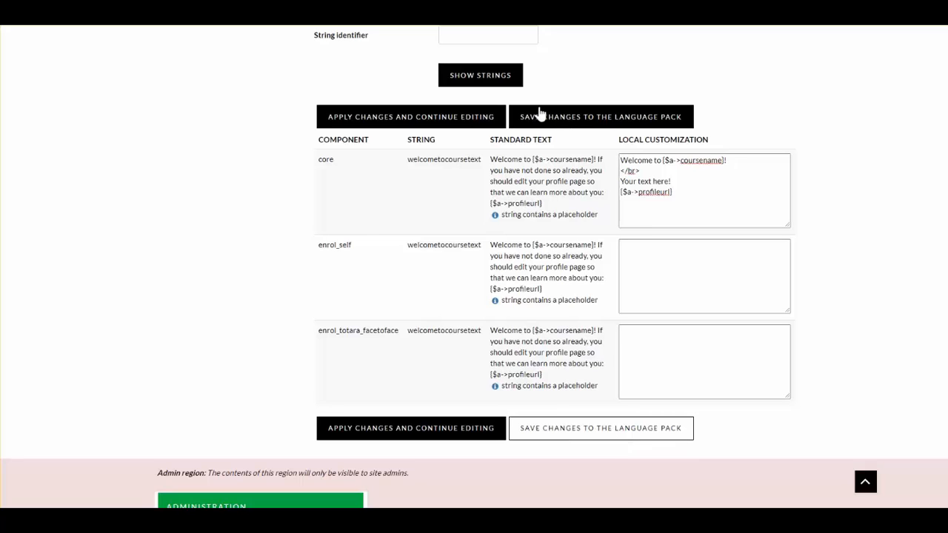
Clear all text from the core welcometocoursetext local customization.
drag(690, 191, 610, 153)
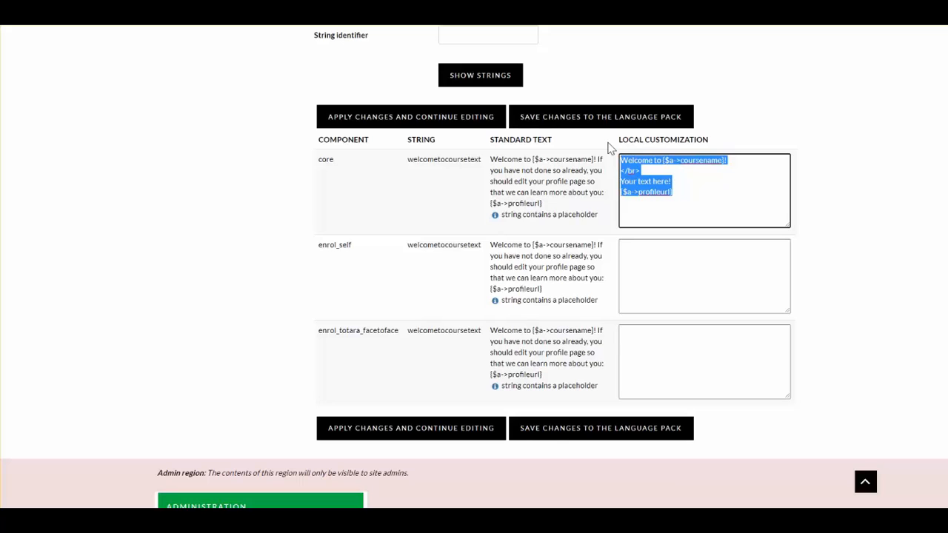
key(Delete)
click(884, 207)
scroll(865, 270, up, 2)
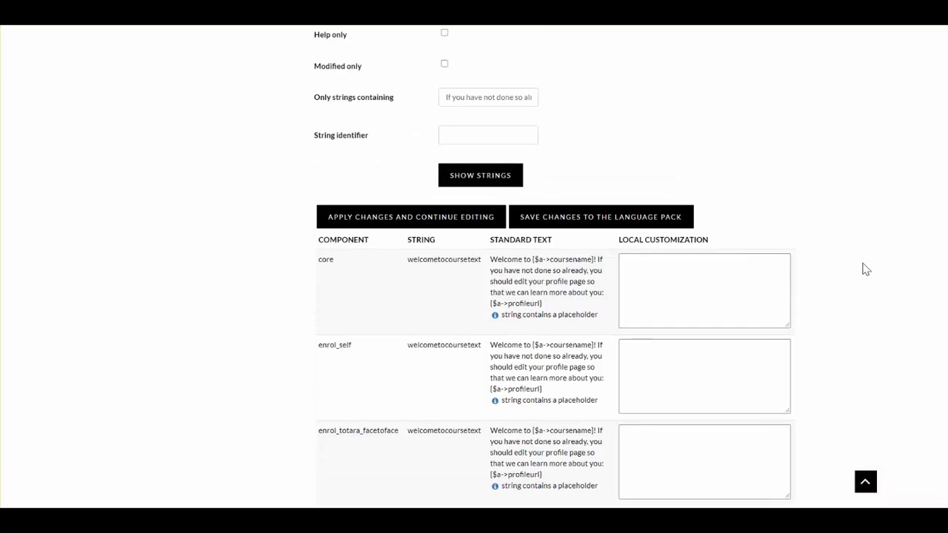
scroll(865, 271, down, 1)
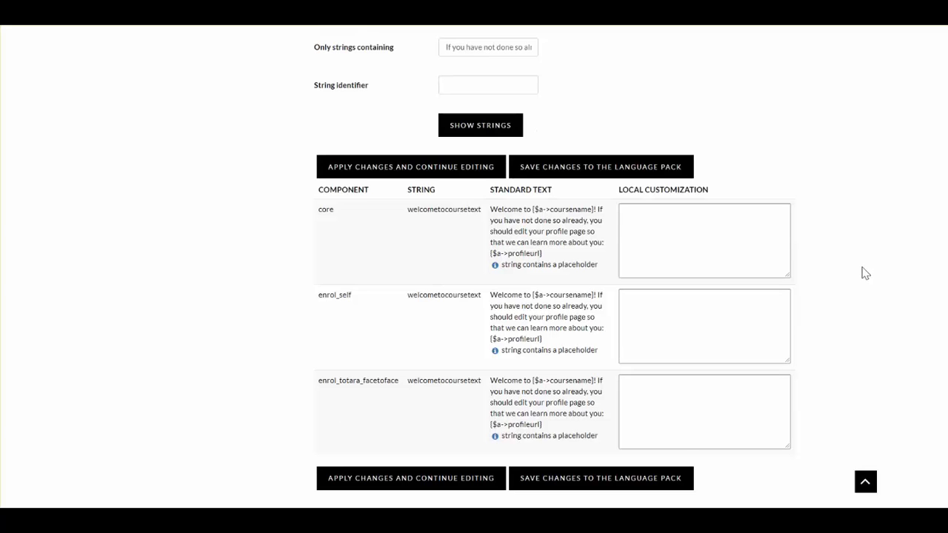
scroll(865, 274, down, 1)
Clear the "Only strings containing" filter and show only the customized strings.
scroll(865, 274, up, 5)
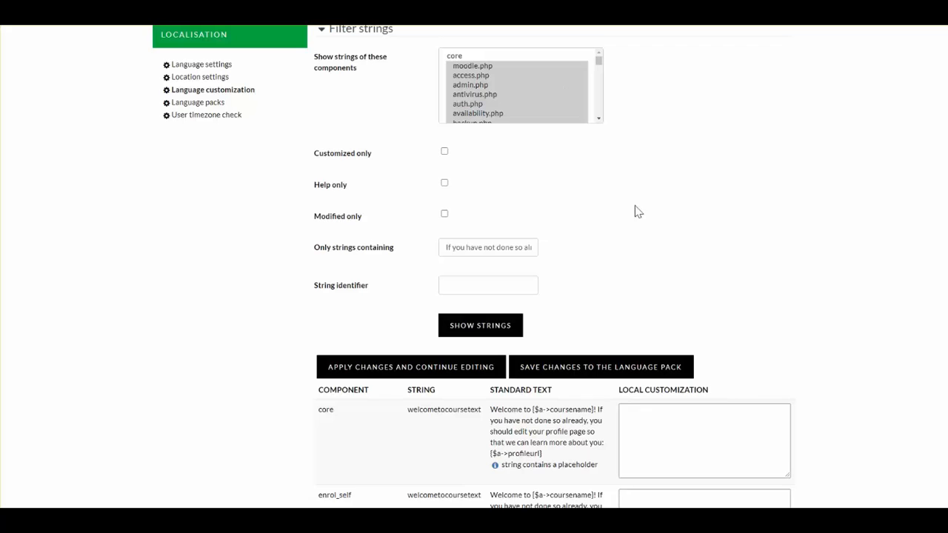
triple_click(512, 247)
key(BackSpace)
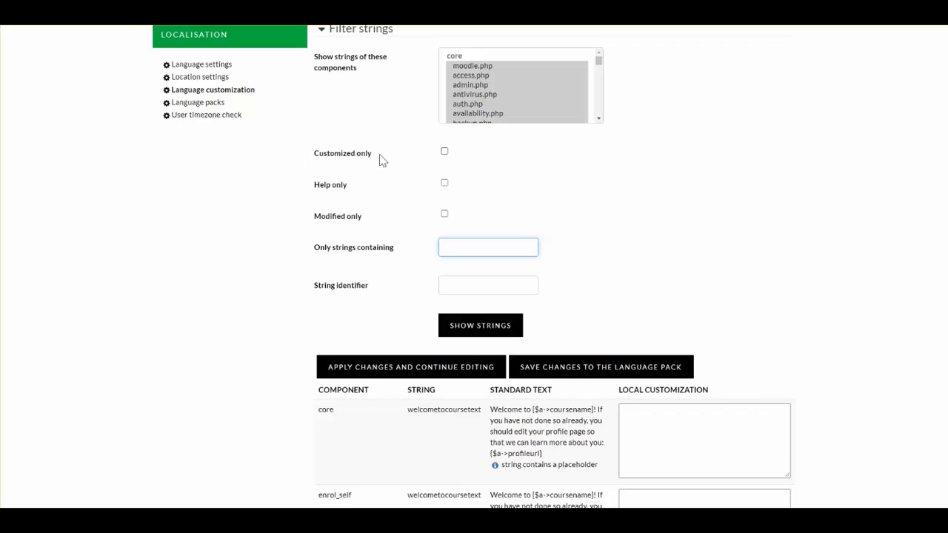
click(445, 151)
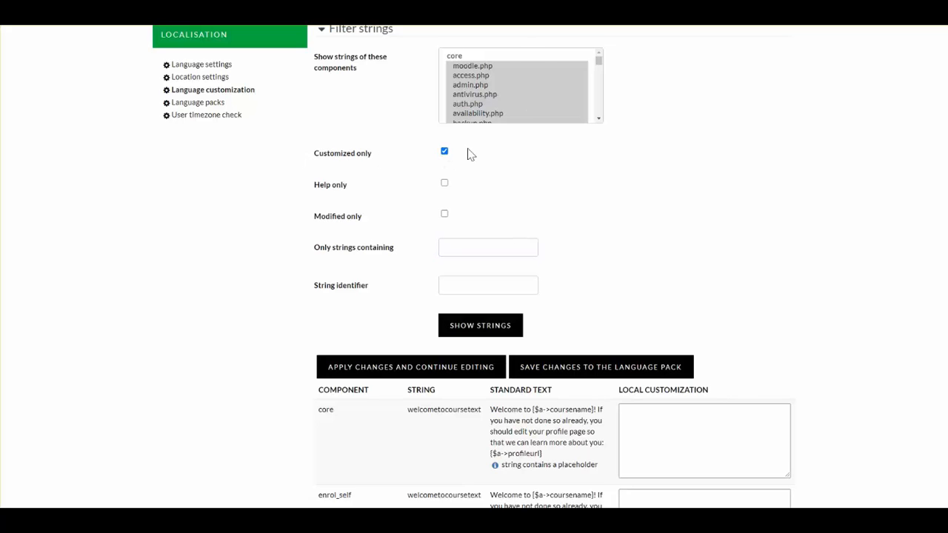
click(466, 323)
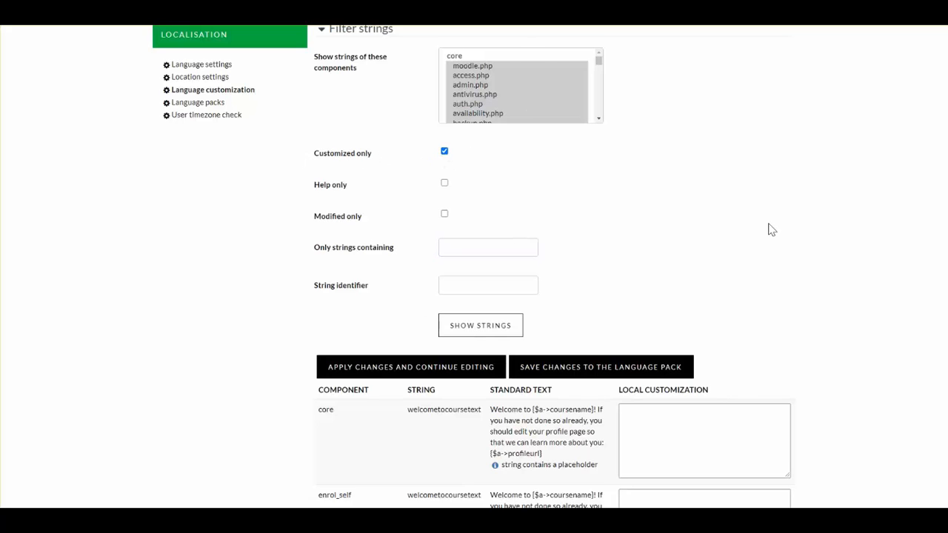
Review the customized strings, comparing the auth_approved loginsteps standard text with its local customization.
scroll(771, 231, down, 5)
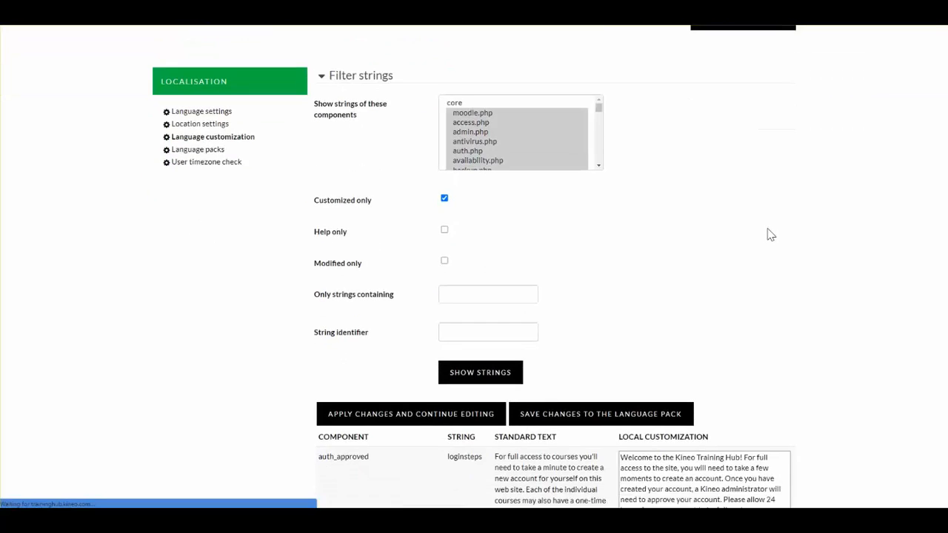
scroll(857, 235, down, 5)
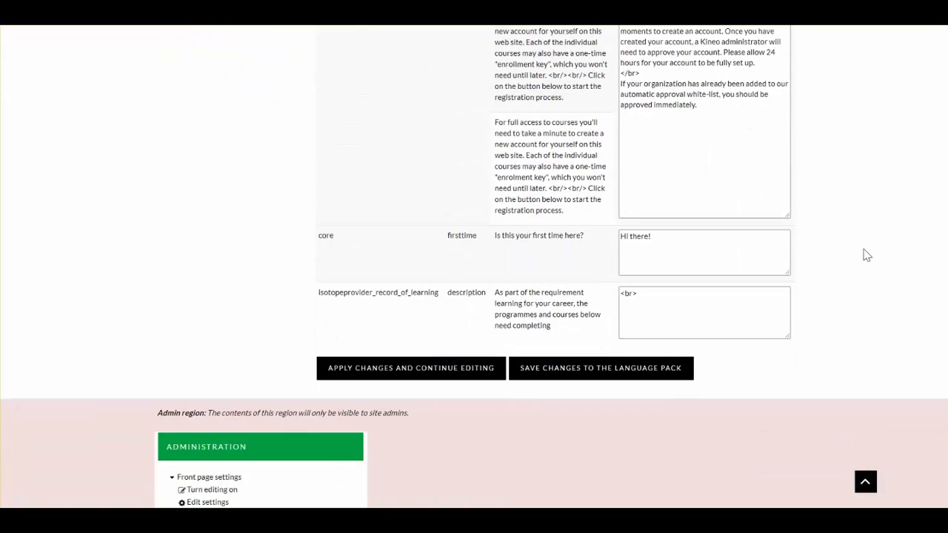
scroll(860, 255, up, 2)
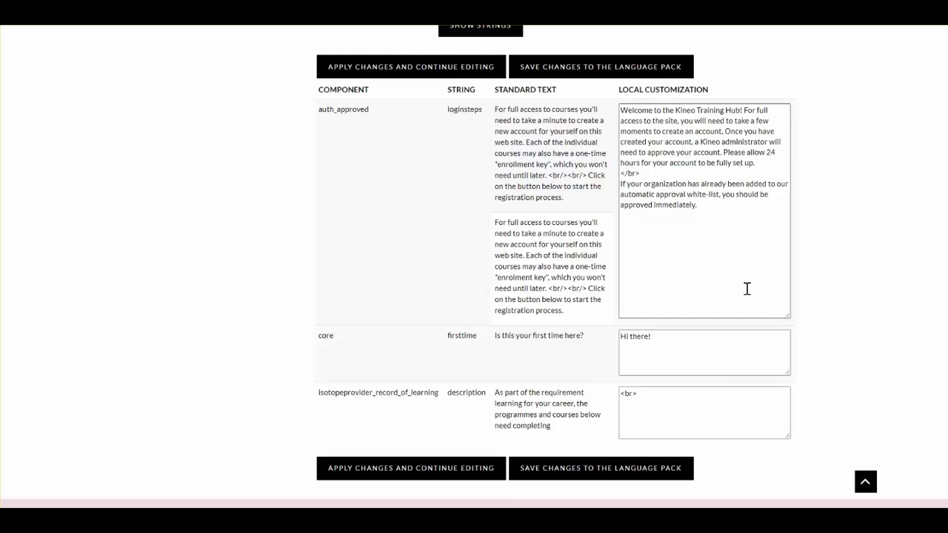
scroll(745, 289, up, 1)
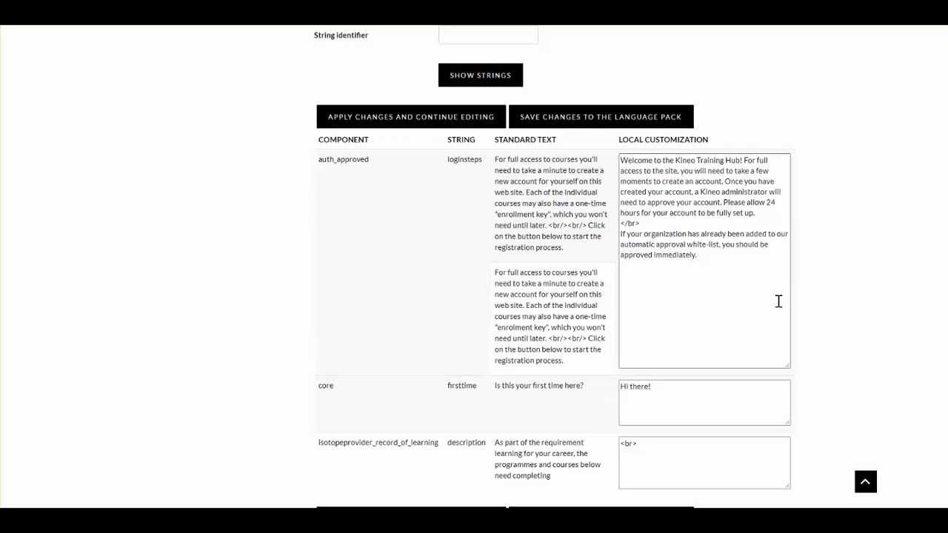
scroll(778, 301, up, 1)
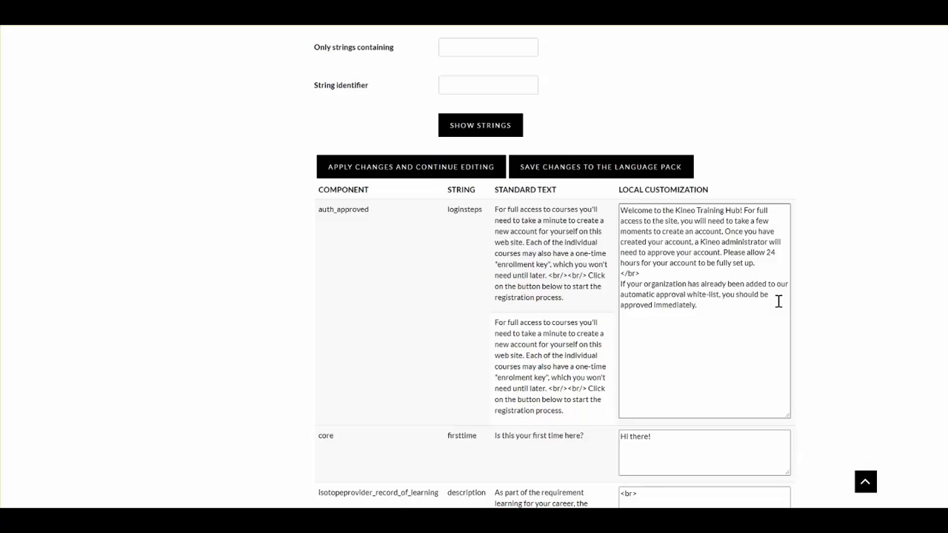
drag(496, 211, 557, 371)
click(692, 338)
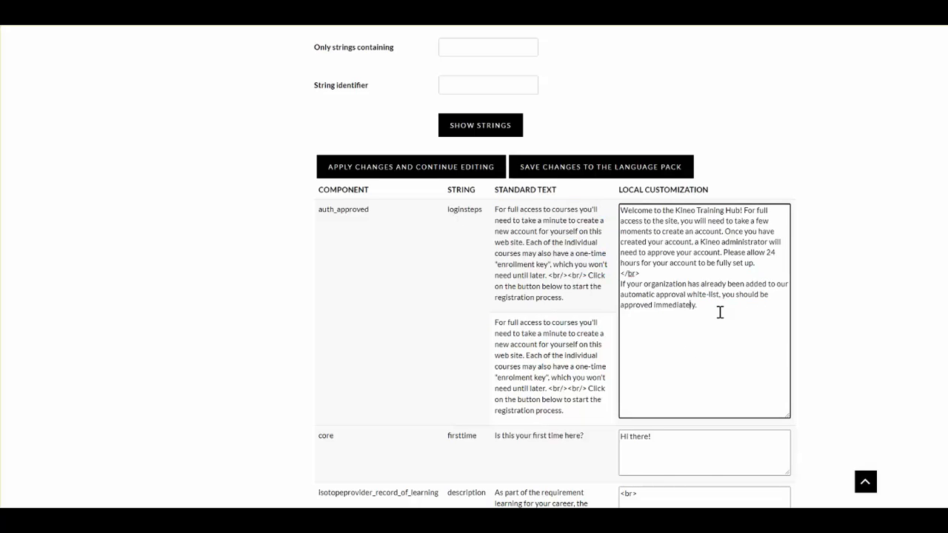
Turn off the customized-only filter and show the strings containing "seminar".
scroll(717, 326, up, 3)
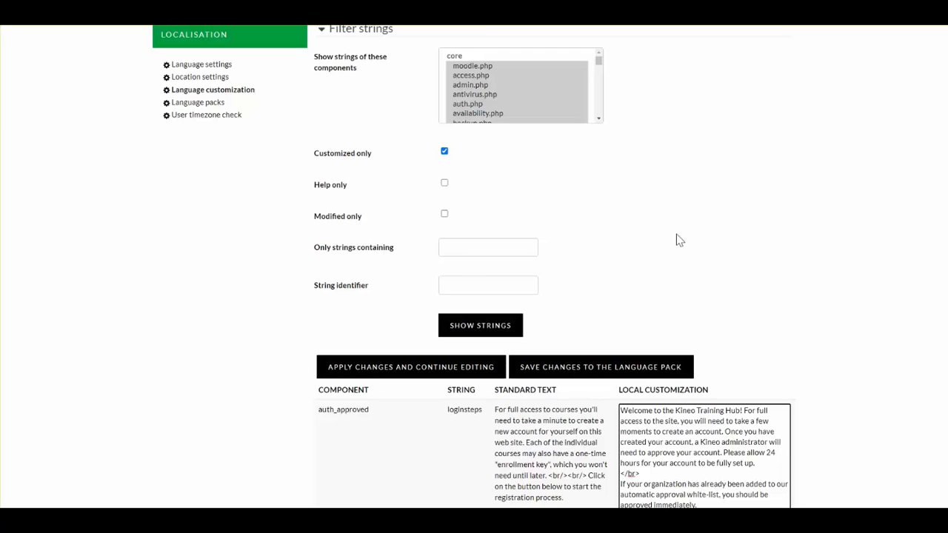
click(445, 151)
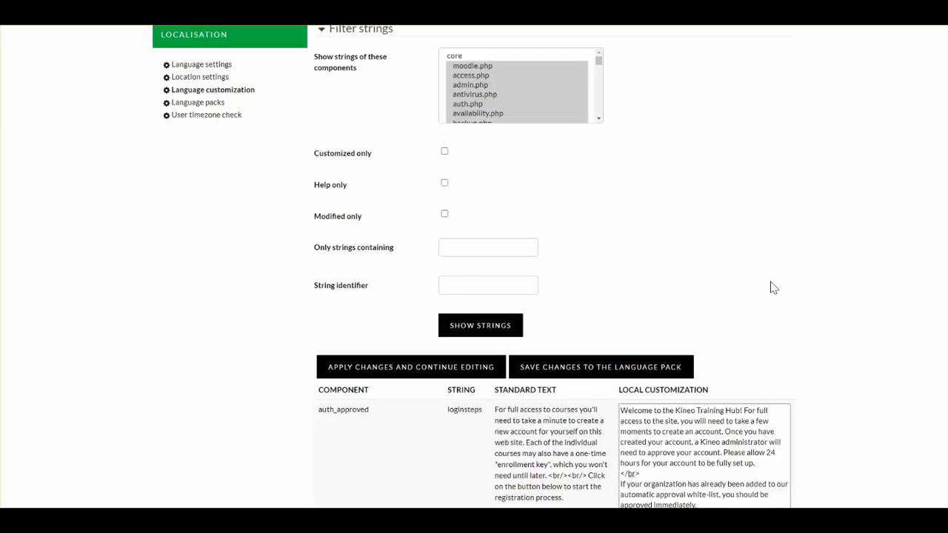
click(510, 245)
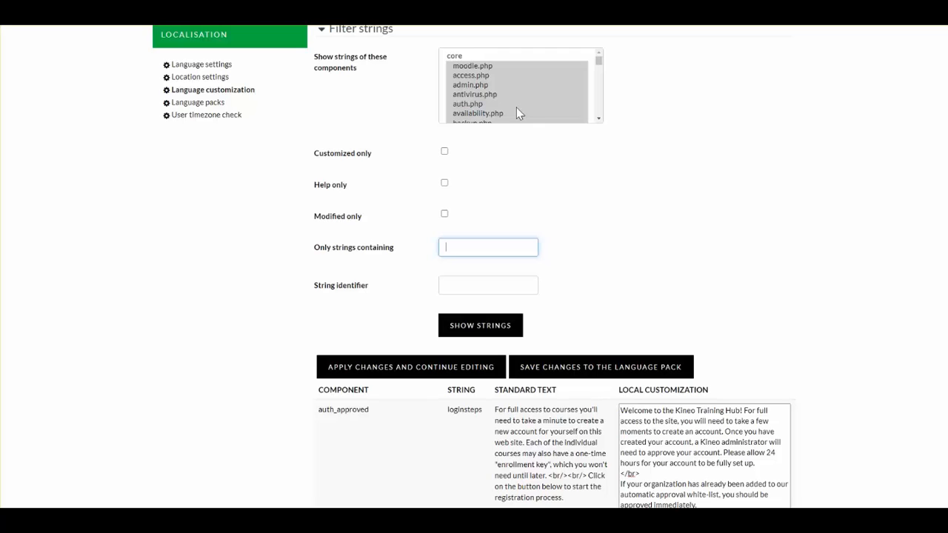
text(seminar)
click(480, 325)
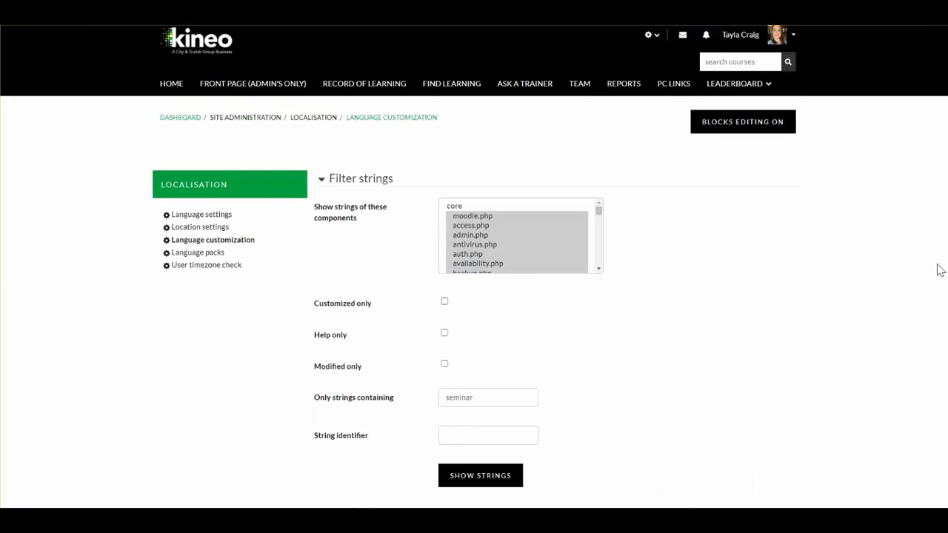
Examine the seminar strings and their result pages, focusing on the autosignup standard text and its local customization.
scroll(834, 303, down, 3)
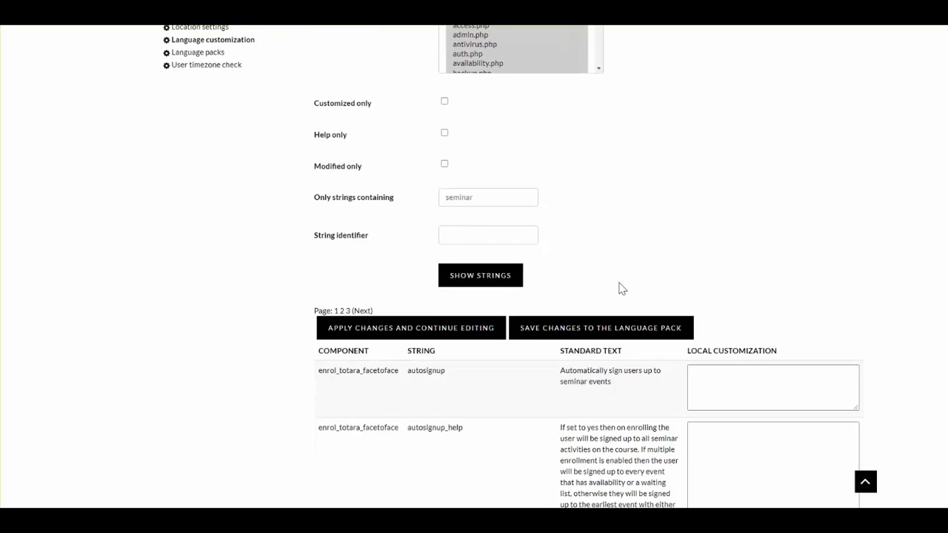
scroll(622, 289, down, 2)
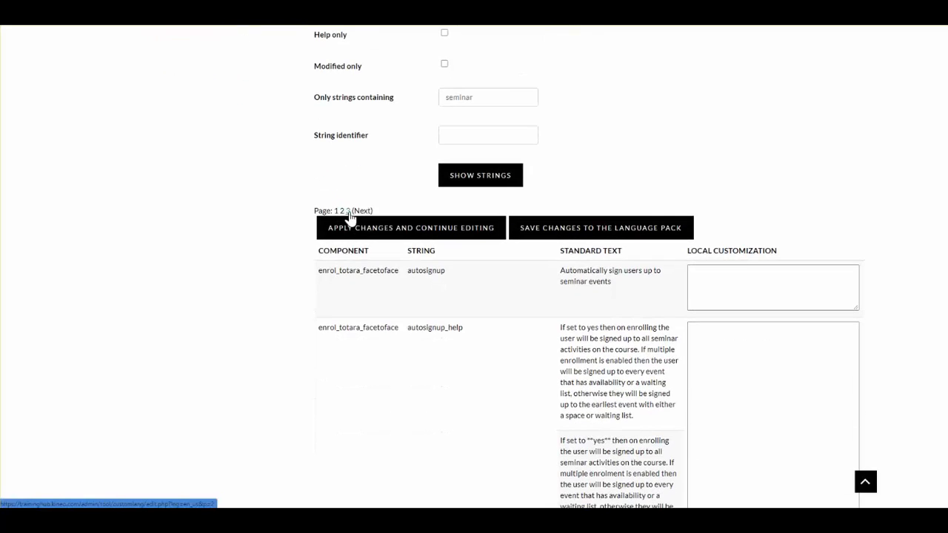
scroll(474, 267, down, 1)
scroll(592, 267, down, 5)
scroll(593, 267, up, 5)
click(745, 214)
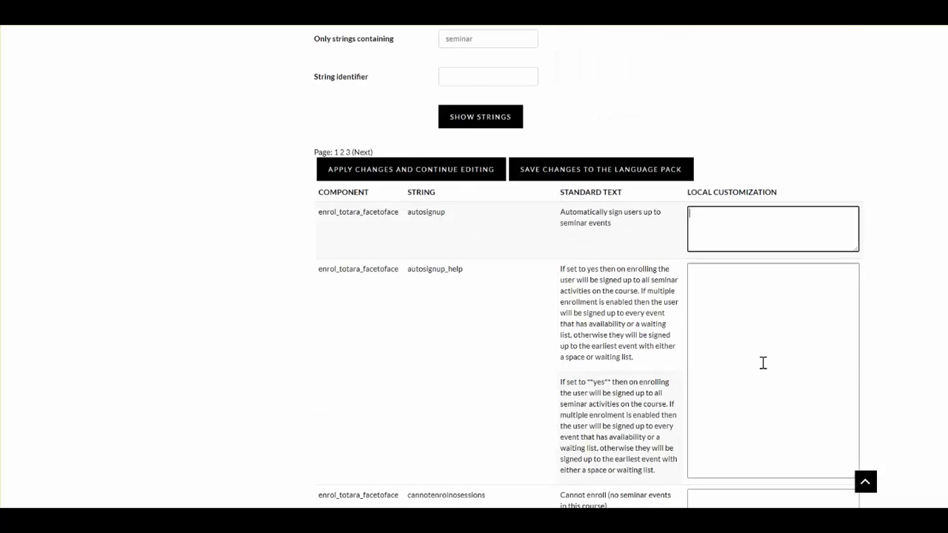
click(707, 302)
click(575, 212)
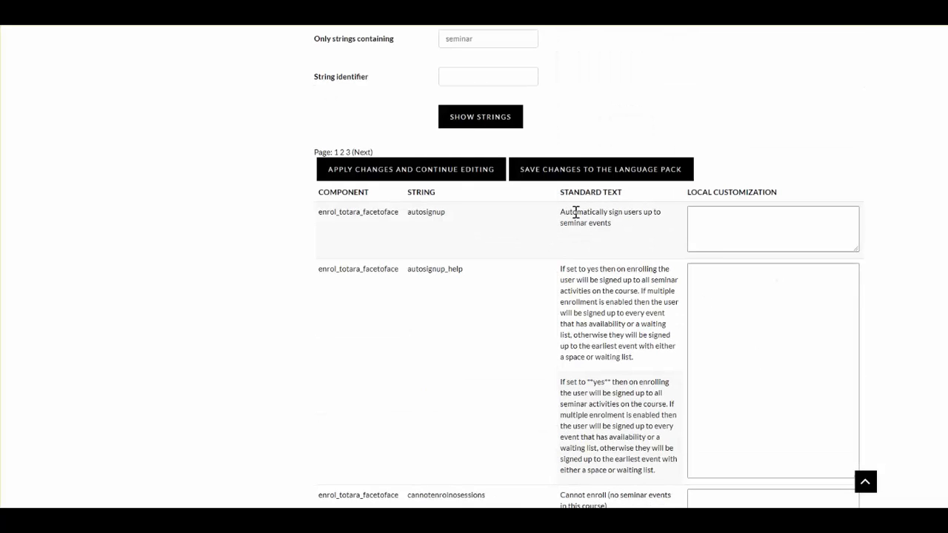
drag(575, 213, 669, 216)
click(574, 223)
double_click(569, 224)
click(779, 235)
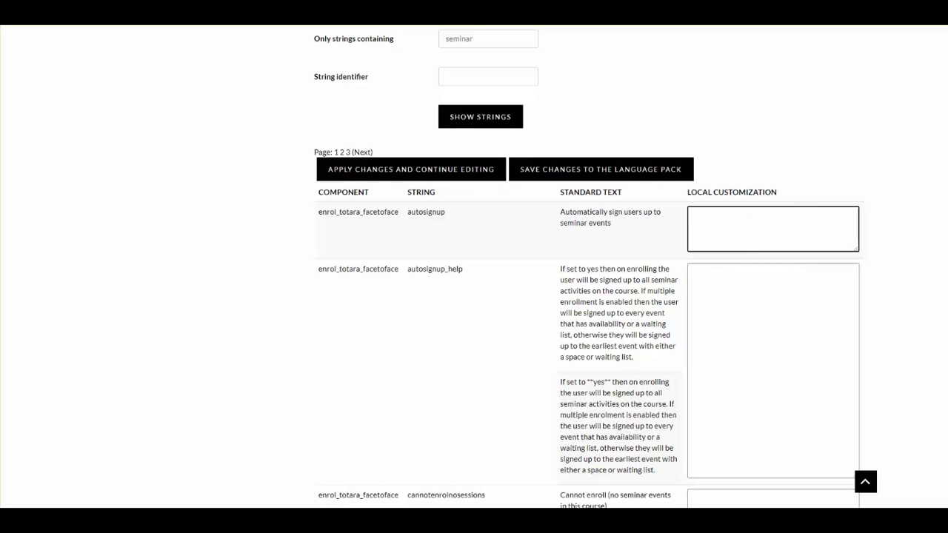
Look through the remaining seminar strings down to the end of the first results page.
scroll(944, 325, down, 15)
drag(944, 325, 943, 489)
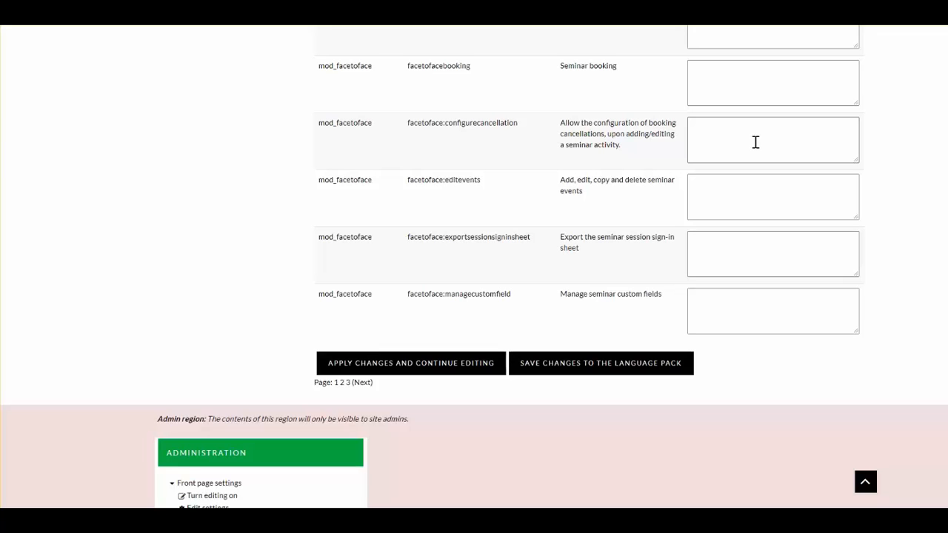
scroll(190, 106, down, 3)
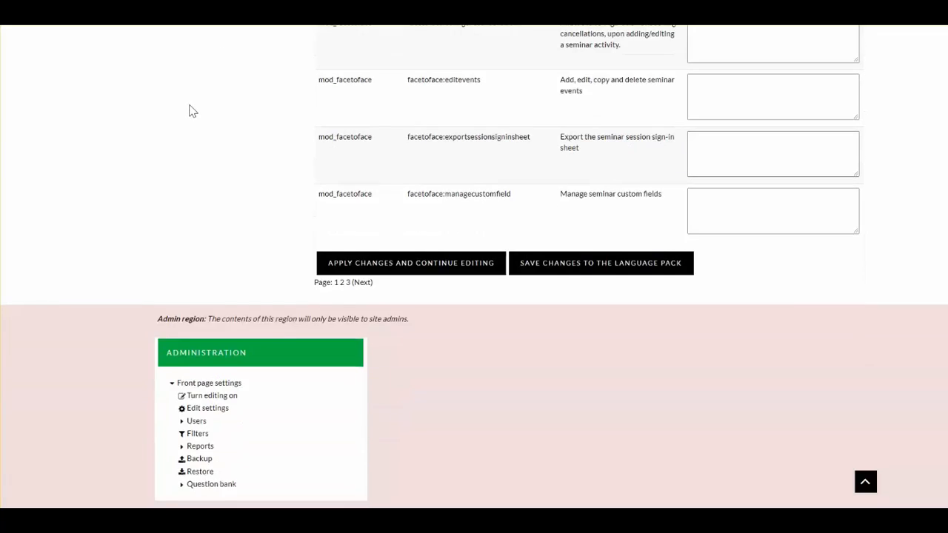
drag(947, 485, 947, 61)
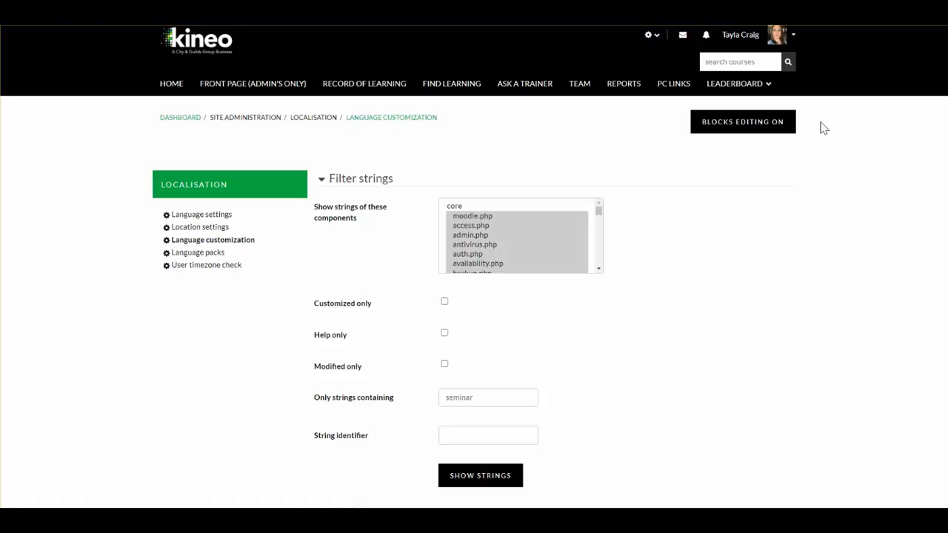
Open the site's embedded reports management page and look through the list of reports and their sources.
click(654, 37)
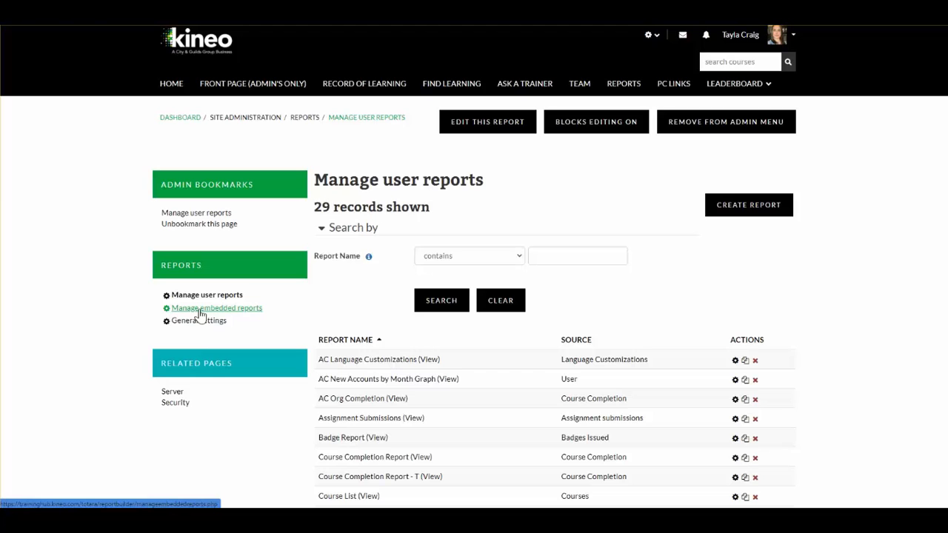
click(200, 310)
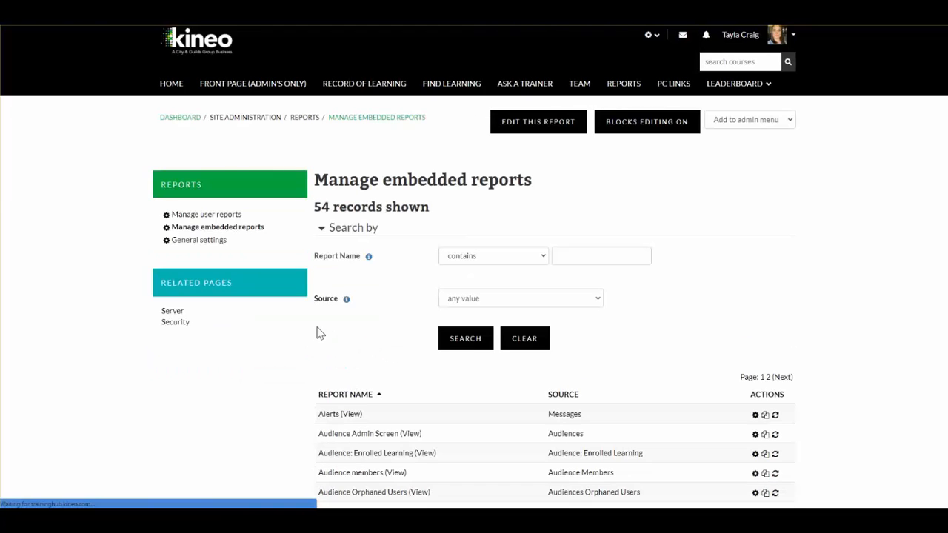
scroll(318, 333, down, 2)
scroll(316, 333, down, 2)
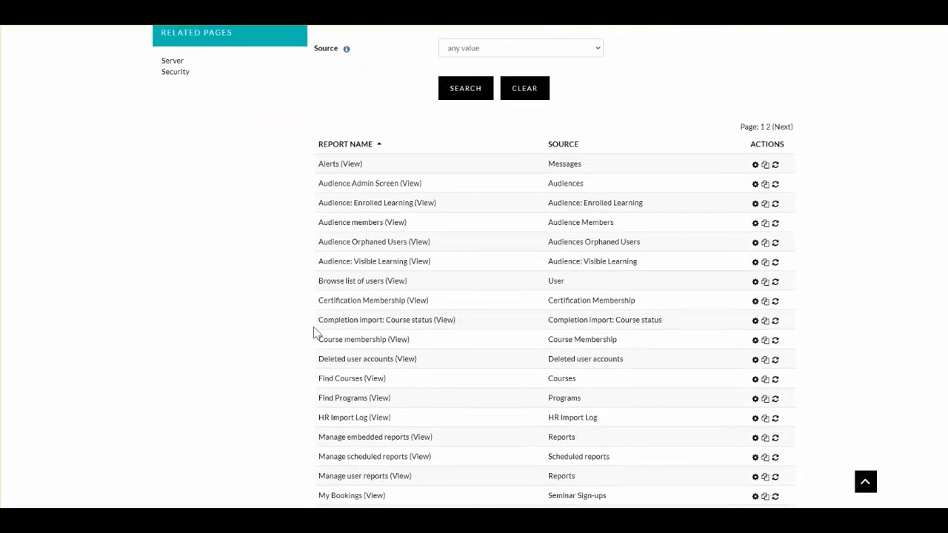
Search the embedded reports for those with the source Language Customizations.
scroll(501, 250, up, 4)
click(544, 298)
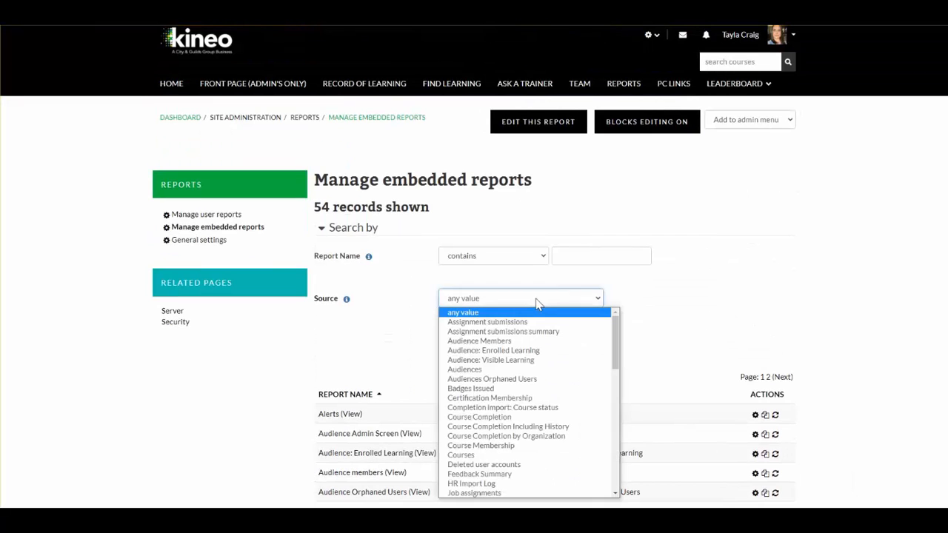
drag(615, 335, 618, 366)
click(546, 424)
click(490, 347)
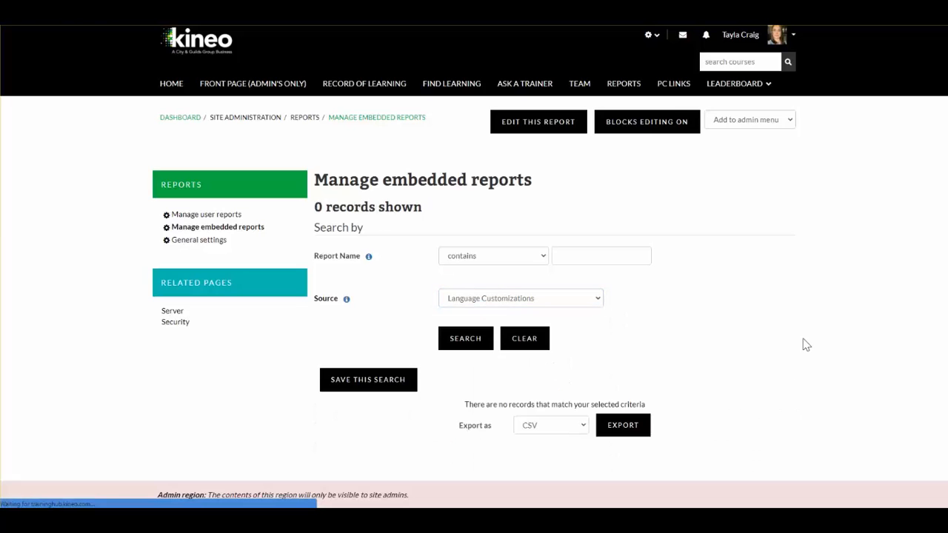
Return to the user reports, view the AC Language Customizations report and review its original and local strings.
click(206, 214)
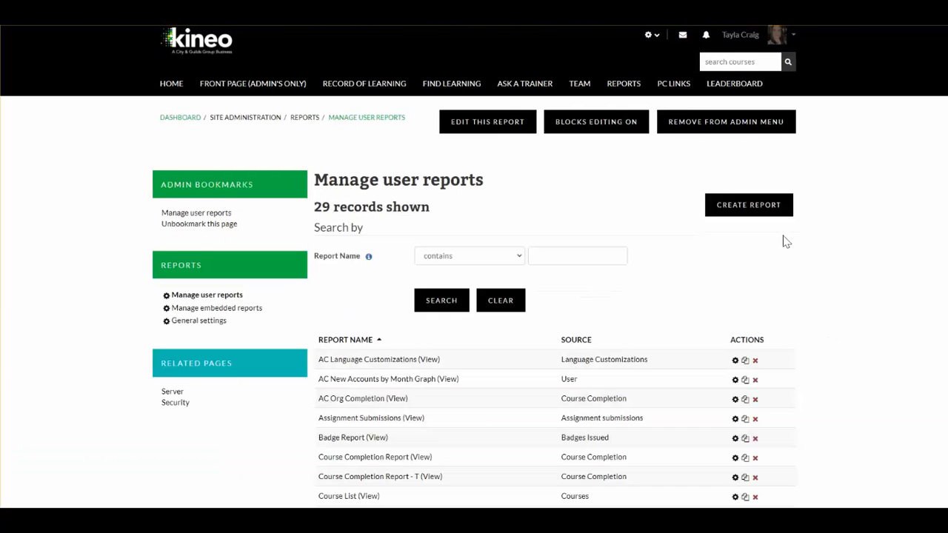
drag(560, 360, 659, 366)
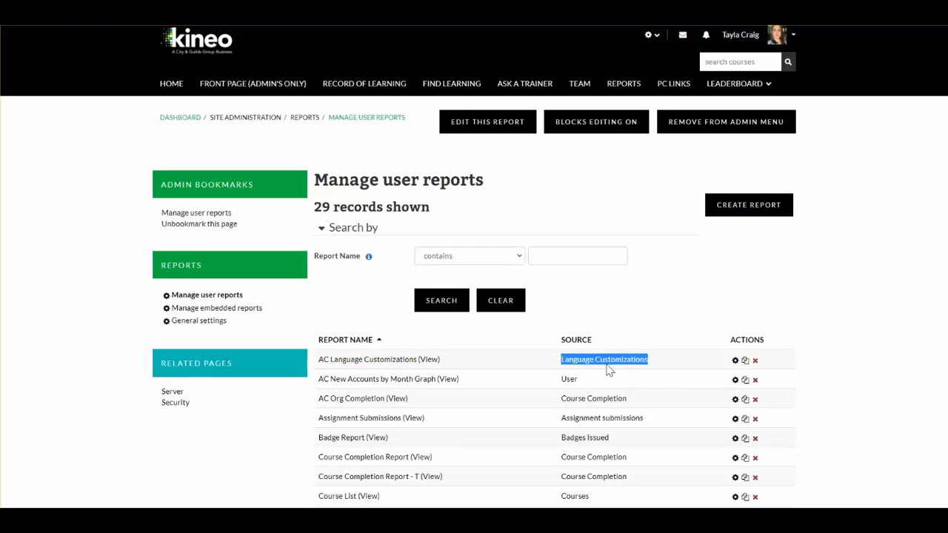
click(433, 362)
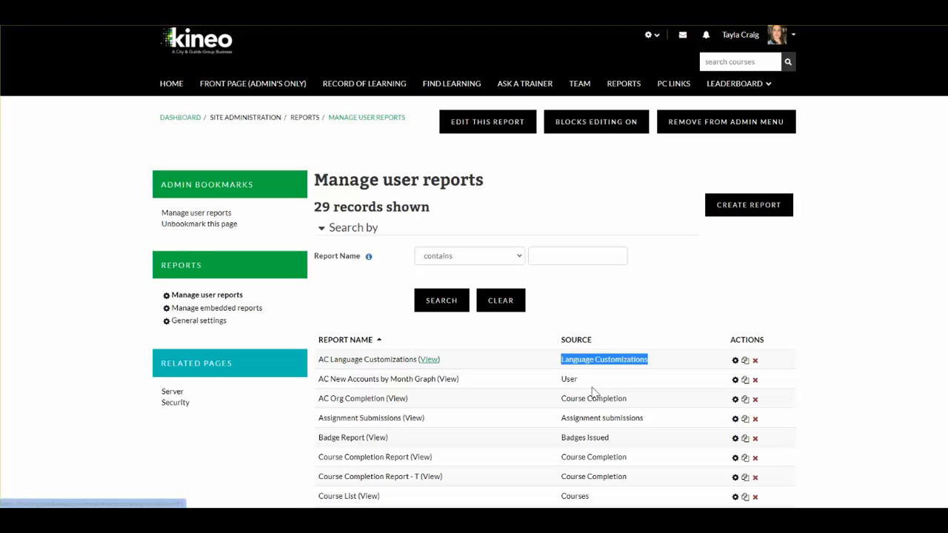
scroll(665, 307, down, 3)
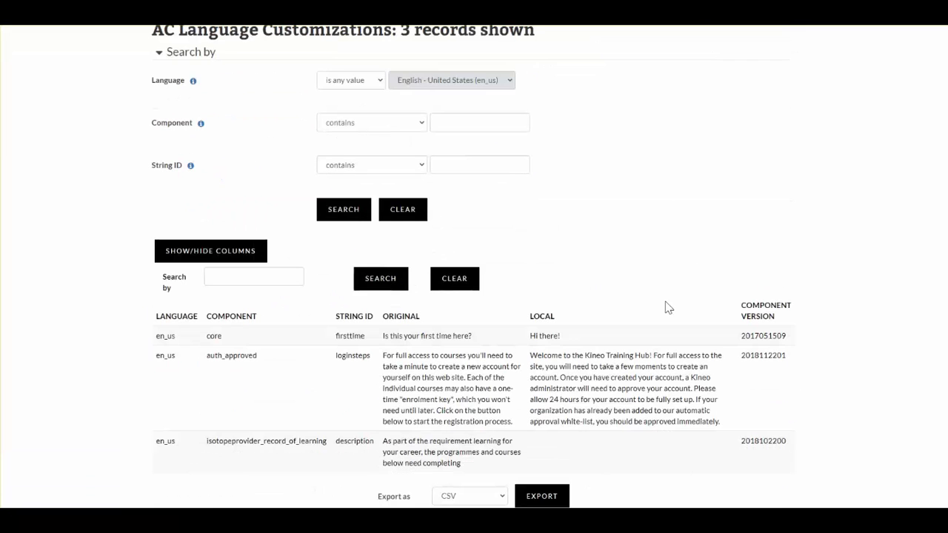
scroll(667, 307, down, 1)
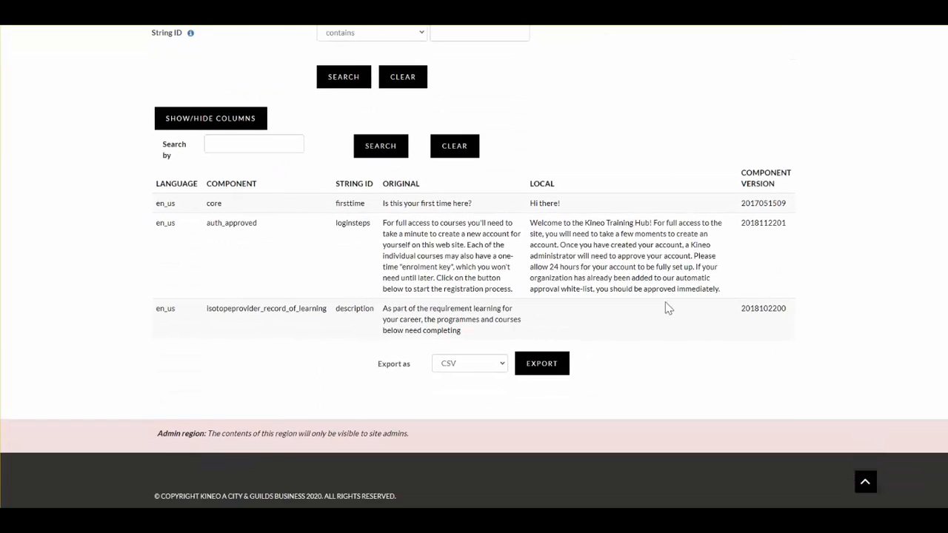